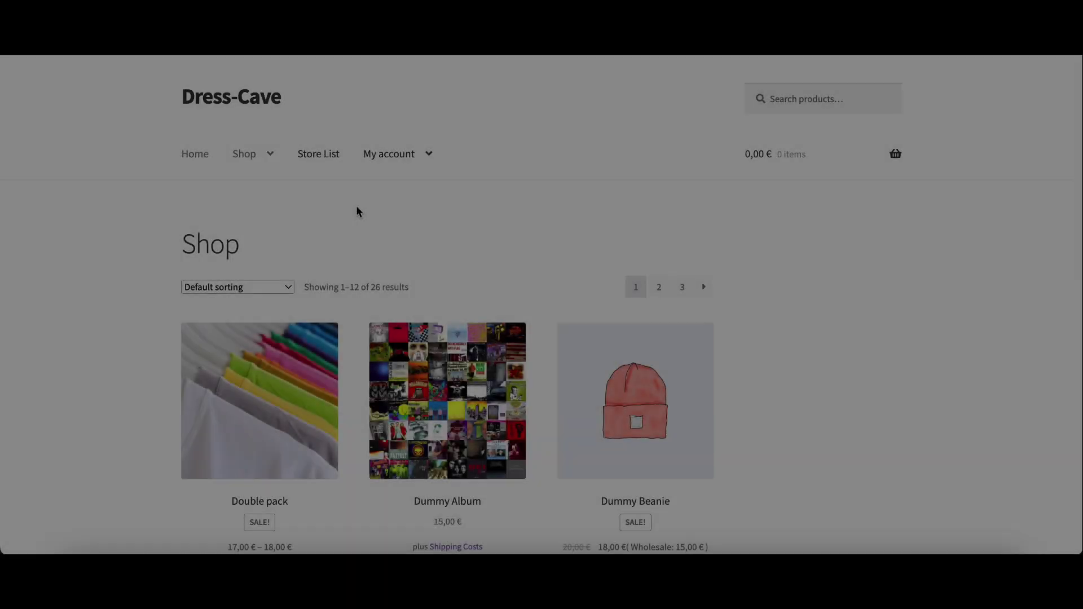
Step: Scroll through the Shop's first product page, then browse page 2 of the listing
scroll(358, 211, down, 4)
scroll(357, 209, down, 10)
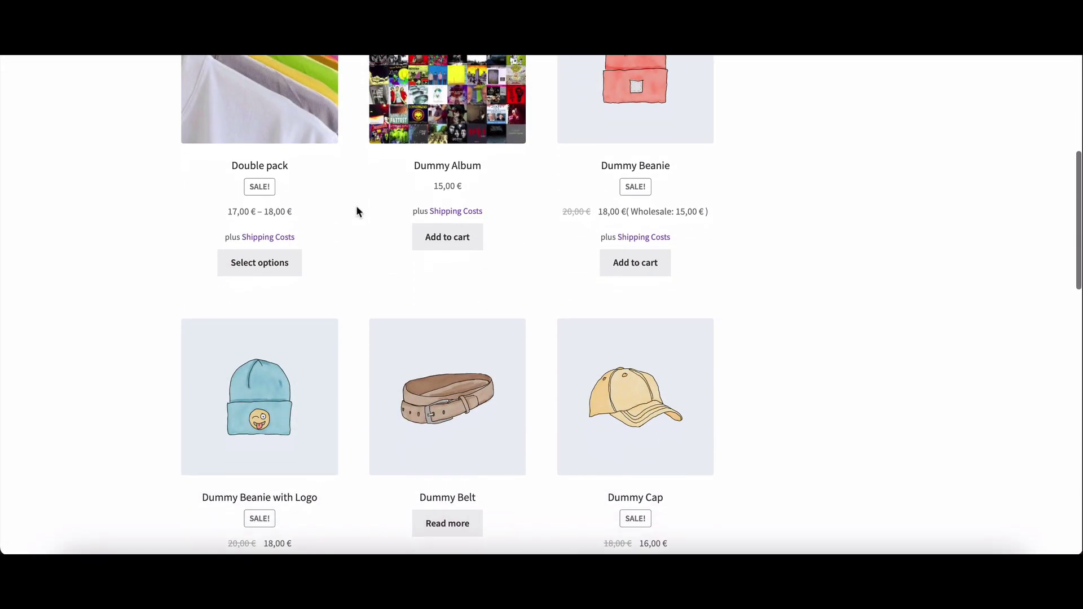
scroll(356, 208, down, 8)
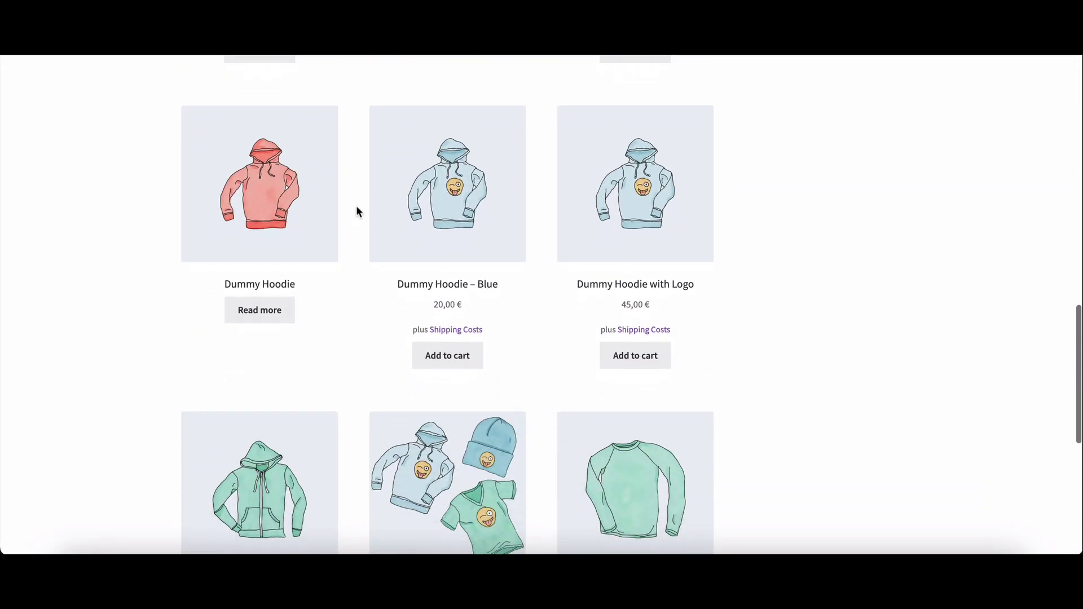
click(663, 344)
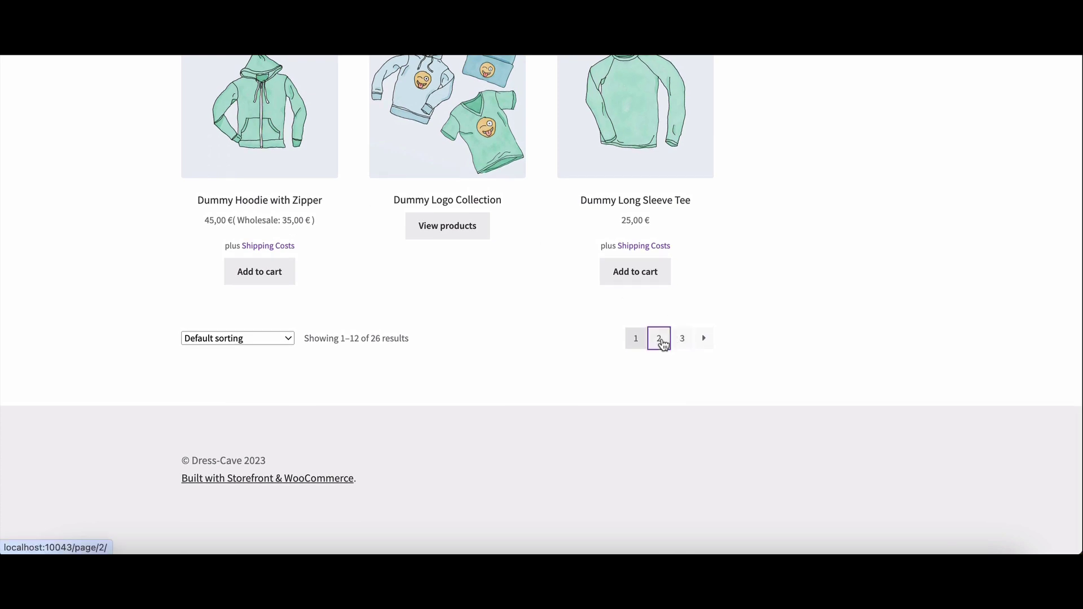
scroll(663, 345, down, 10)
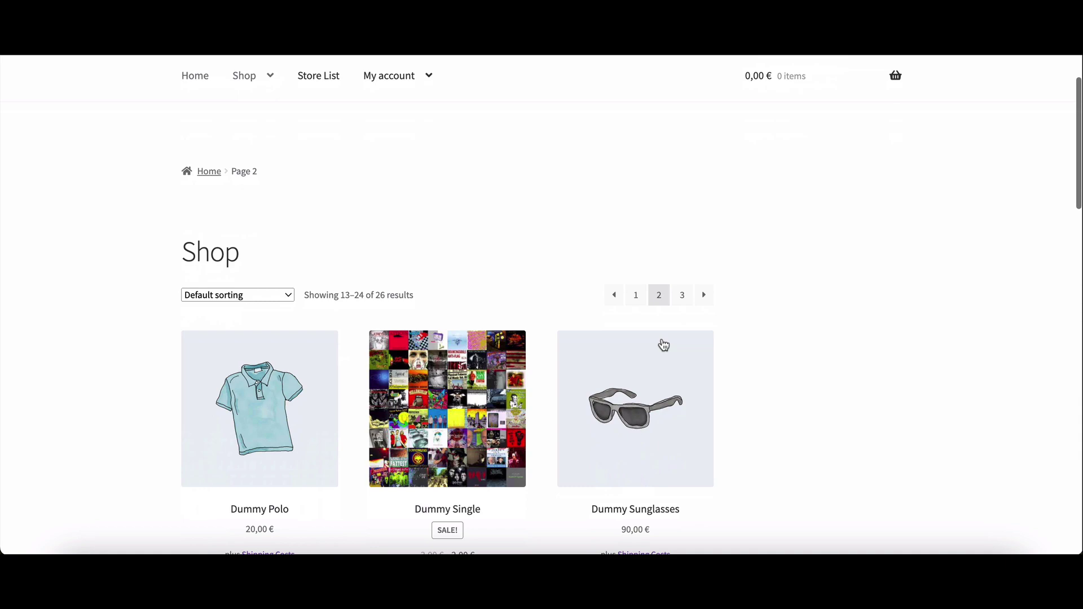
scroll(664, 345, down, 6)
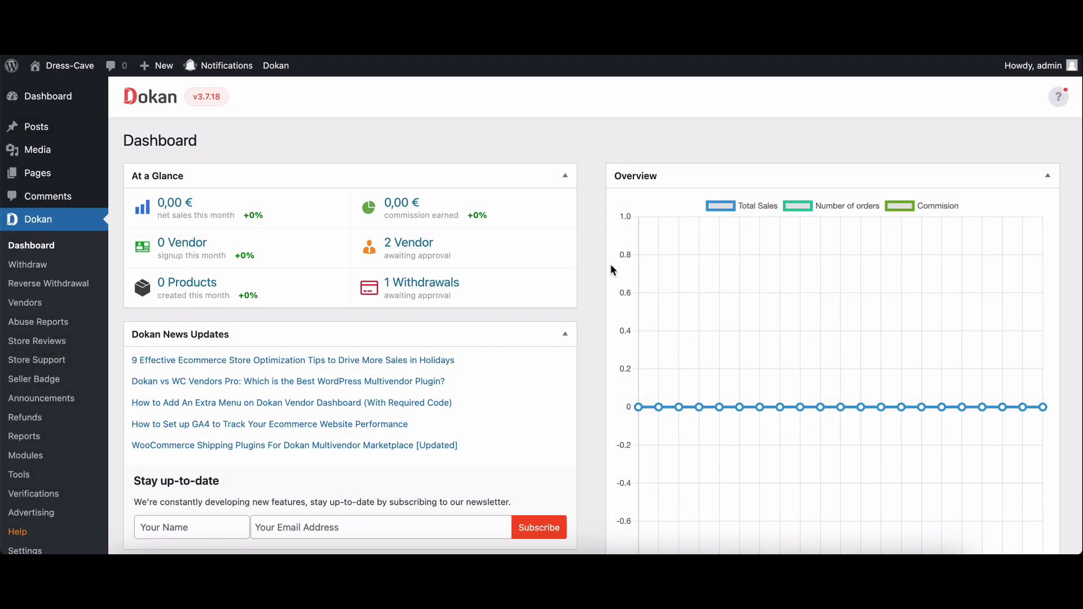
scroll(603, 156, down, 5)
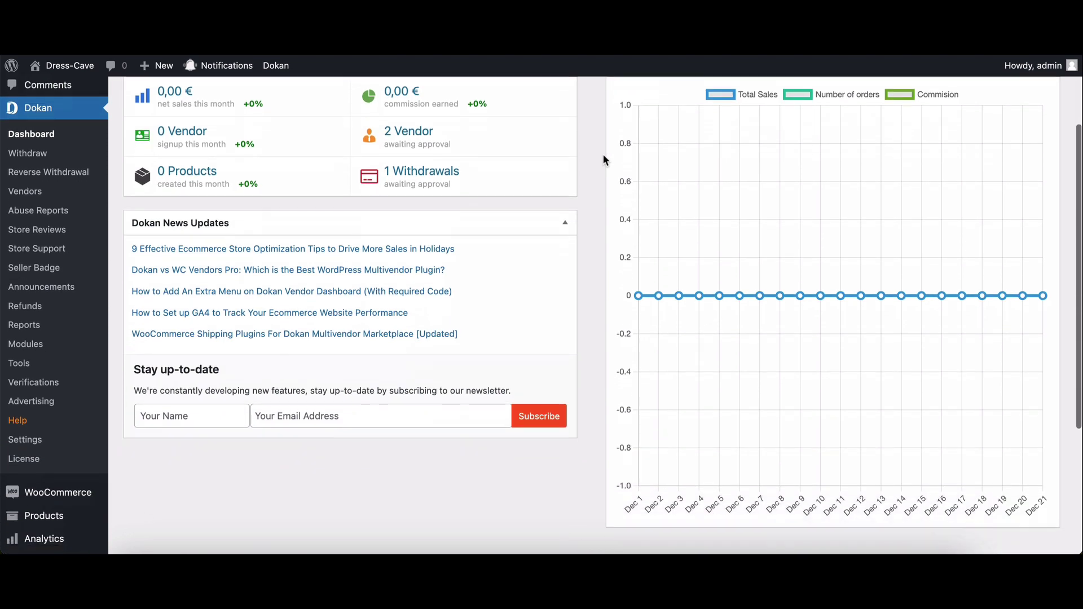
scroll(603, 155, down, 2)
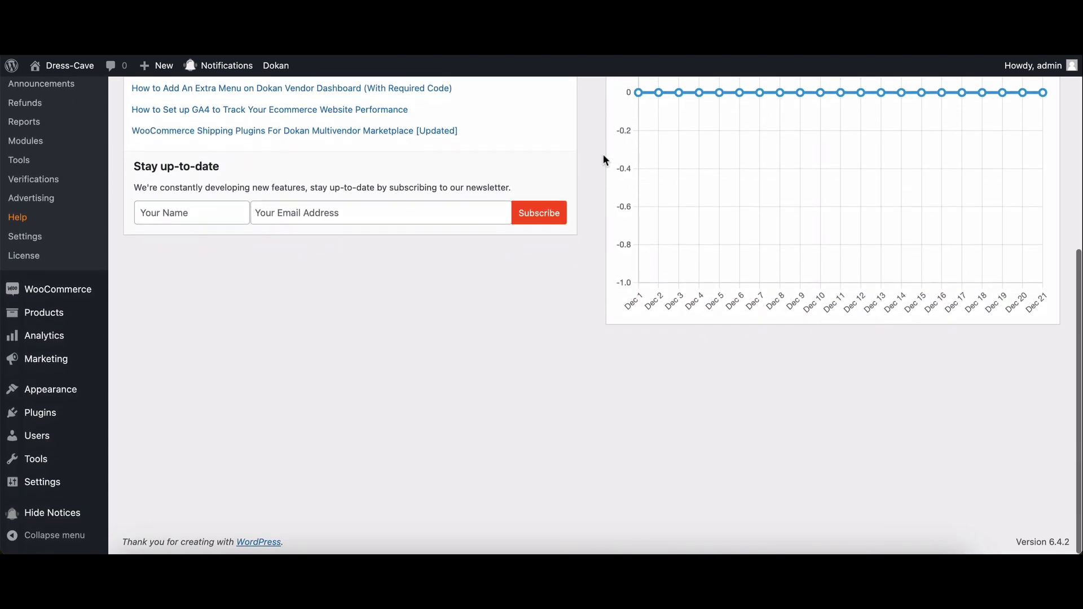
scroll(603, 156, up, 7)
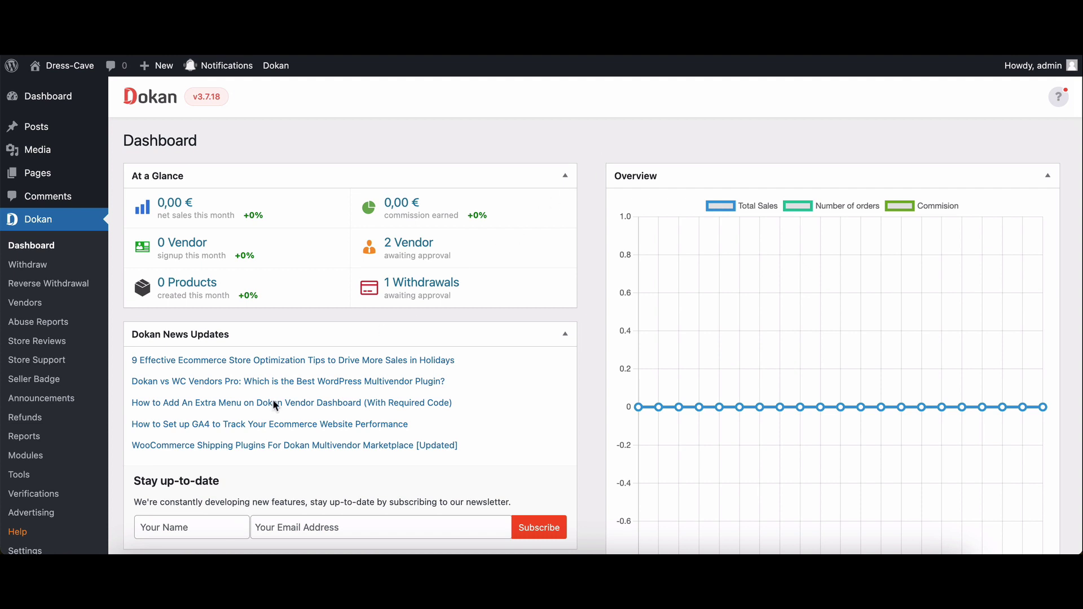
Step: Turn on the Wholesale module in the Dokan Modules list
click(27, 456)
scroll(228, 384, down, 20)
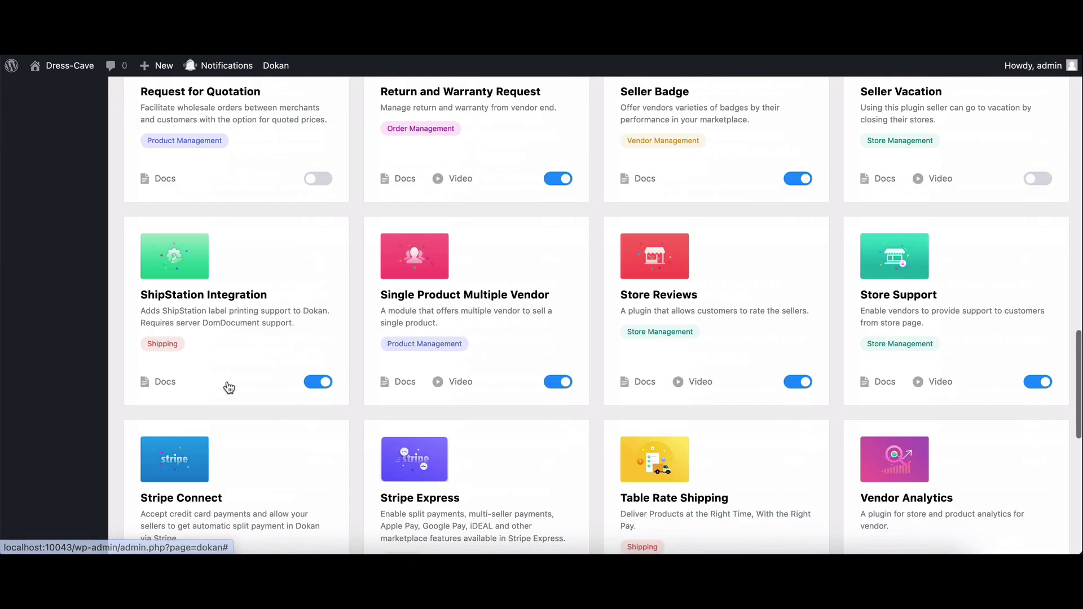
scroll(229, 387, down, 9)
click(325, 490)
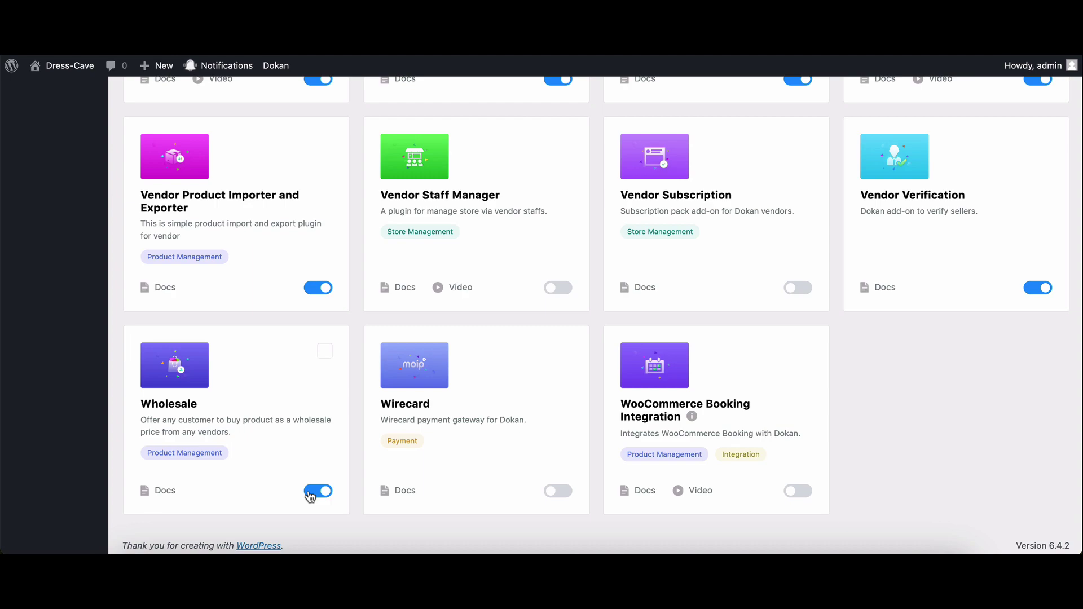
scroll(310, 496, up, 20)
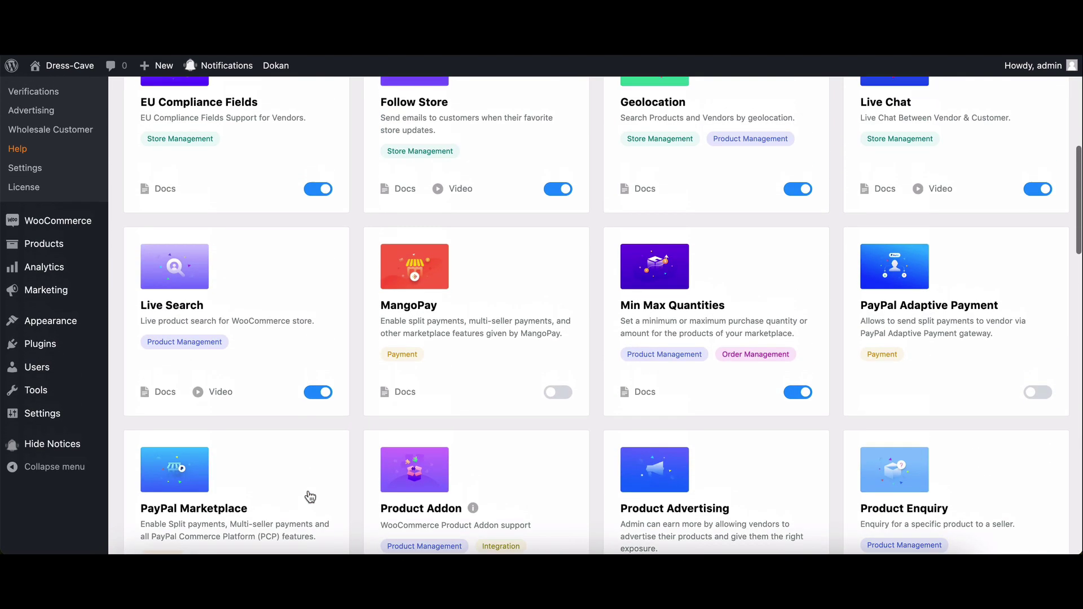
scroll(310, 496, up, 5)
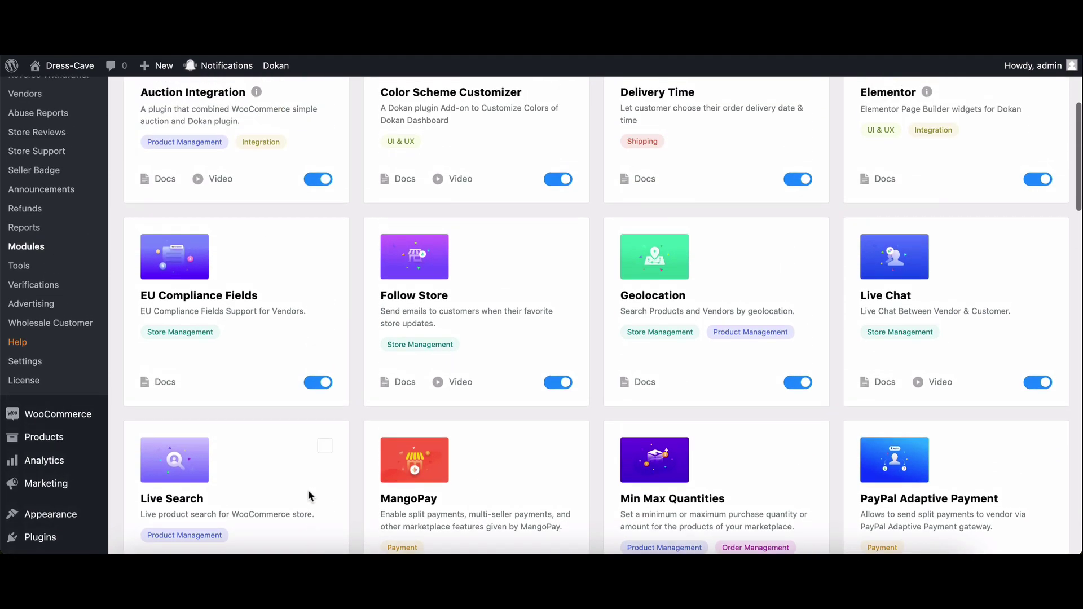
scroll(308, 493, up, 3)
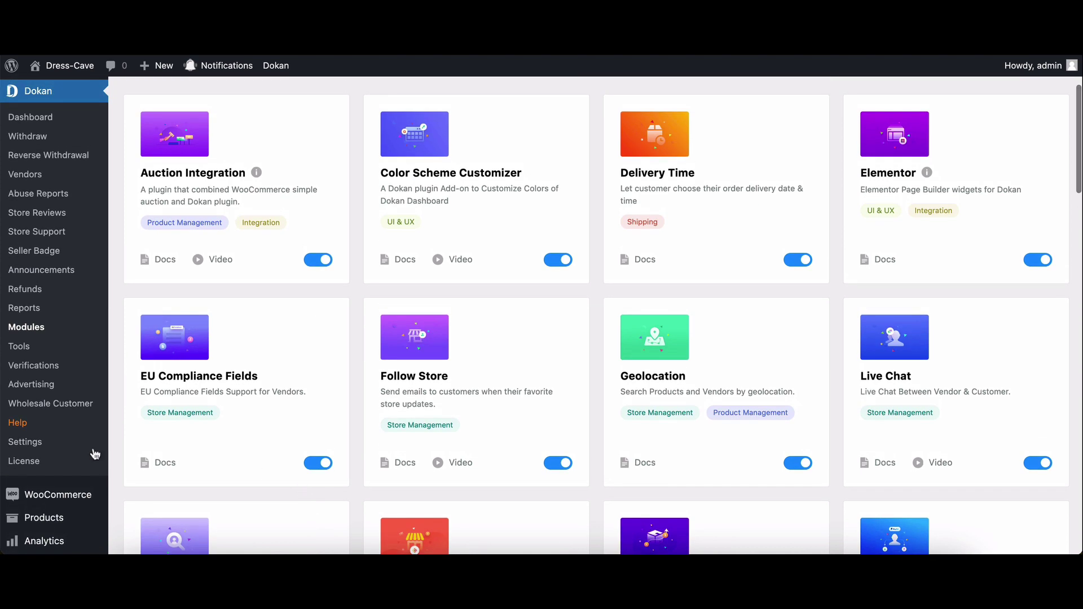
Step: Restrict wholesale prices to Only Wholesale Customers, show them on the shop archive, and save
click(29, 442)
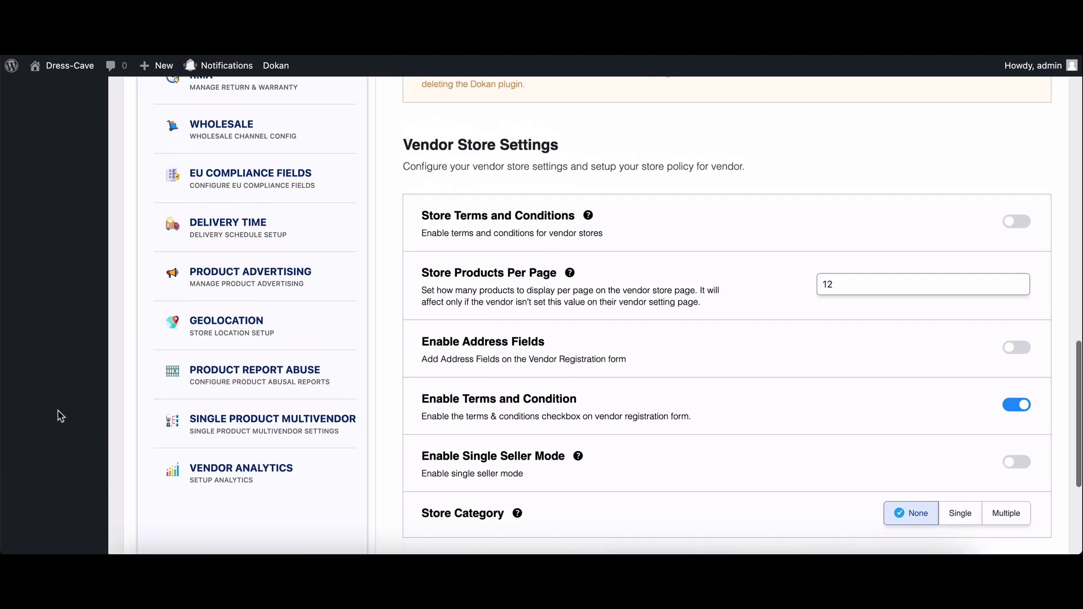
scroll(60, 416, up, 5)
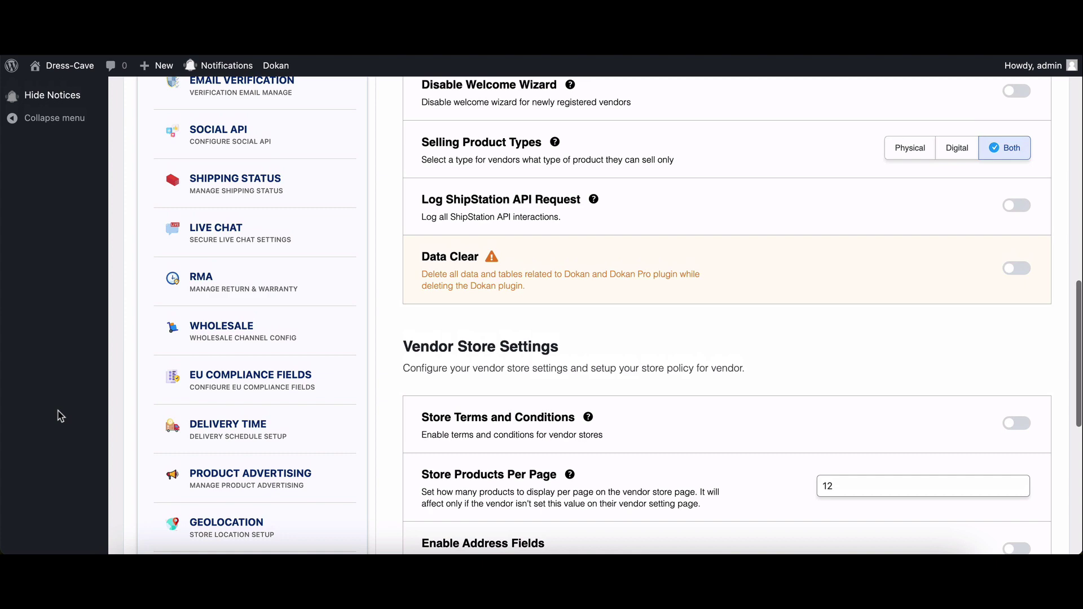
click(231, 345)
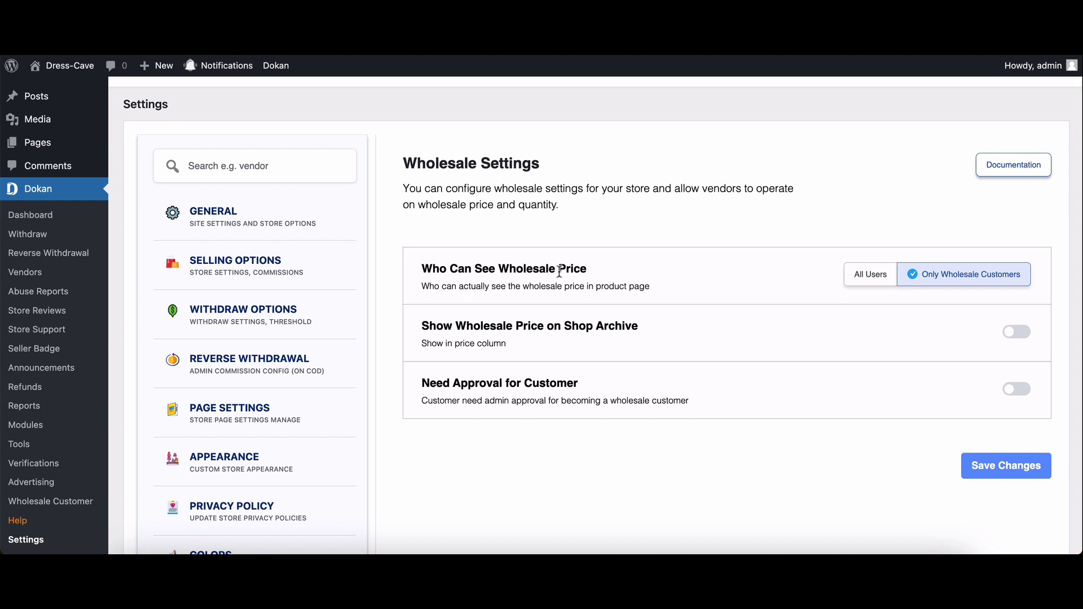
click(866, 279)
click(959, 278)
click(1018, 333)
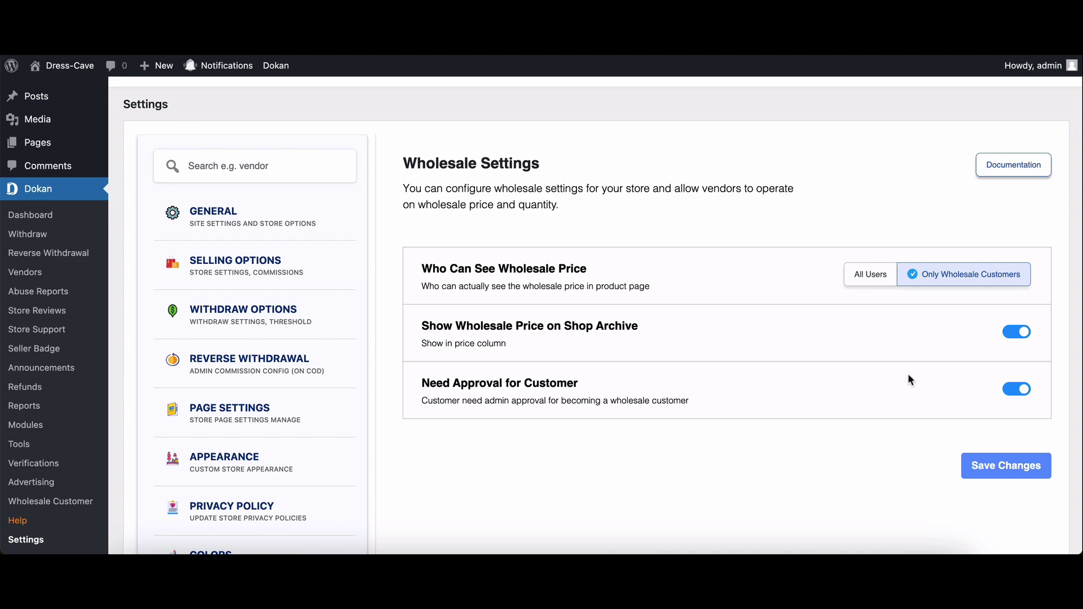
click(982, 464)
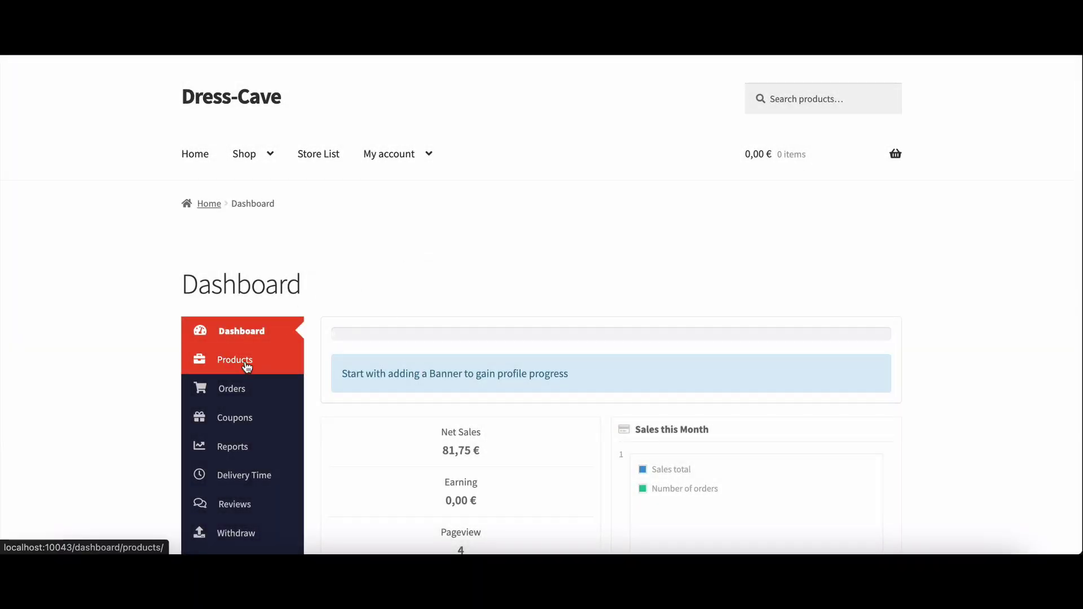
Step: Open Dummy Beanie for editing from the vendor's product list
click(242, 364)
scroll(247, 367, down, 1)
scroll(245, 363, down, 5)
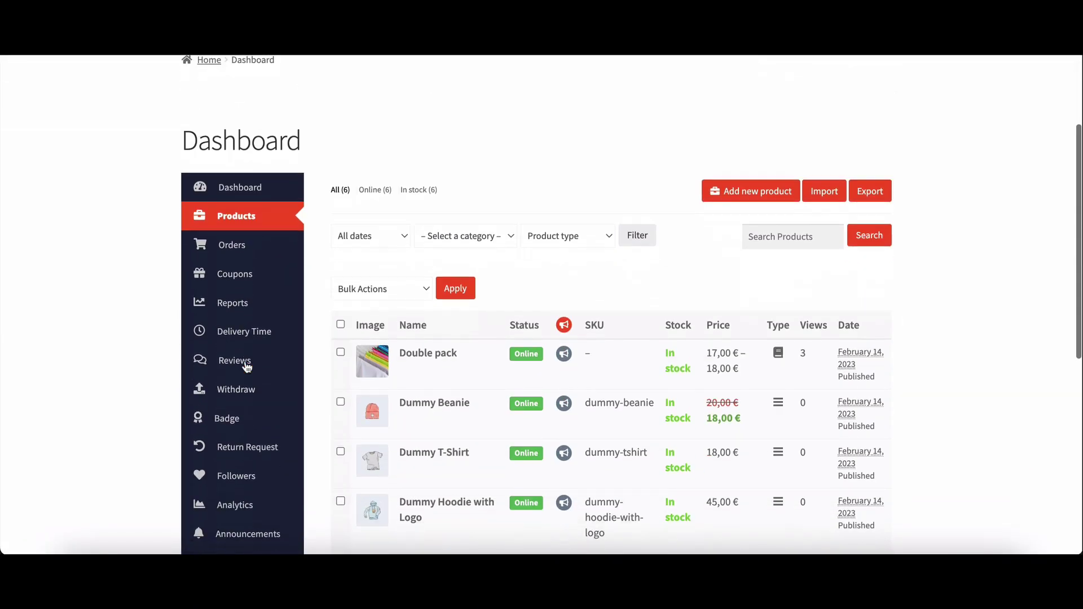
click(410, 354)
Step: Enter wholesale price 15 and minimum quantity 5, then save the product
scroll(426, 446, down, 20)
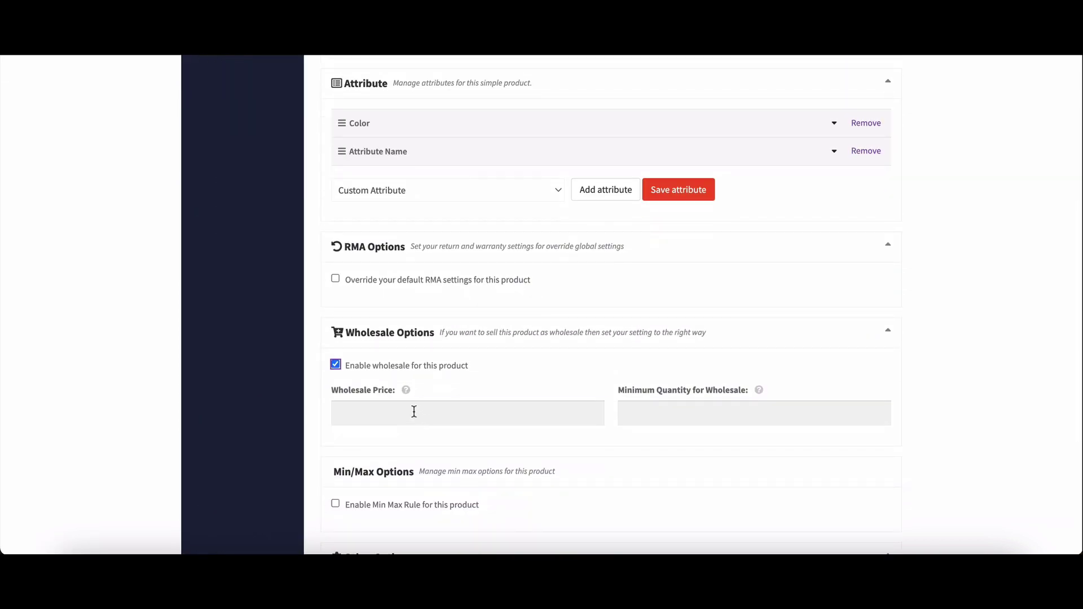
click(414, 411)
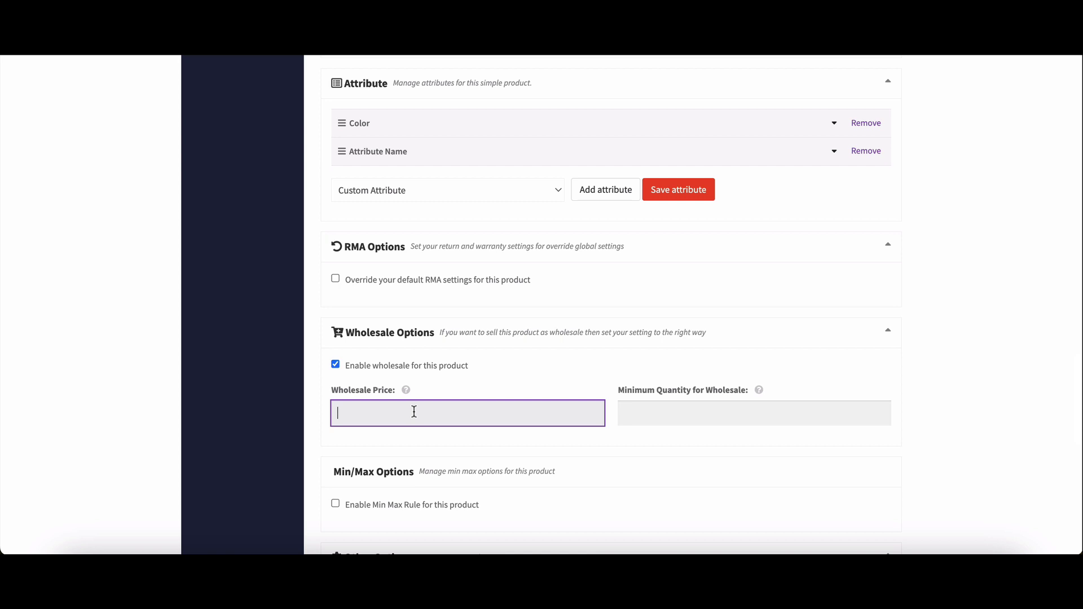
click(706, 413)
scroll(621, 339, down, 10)
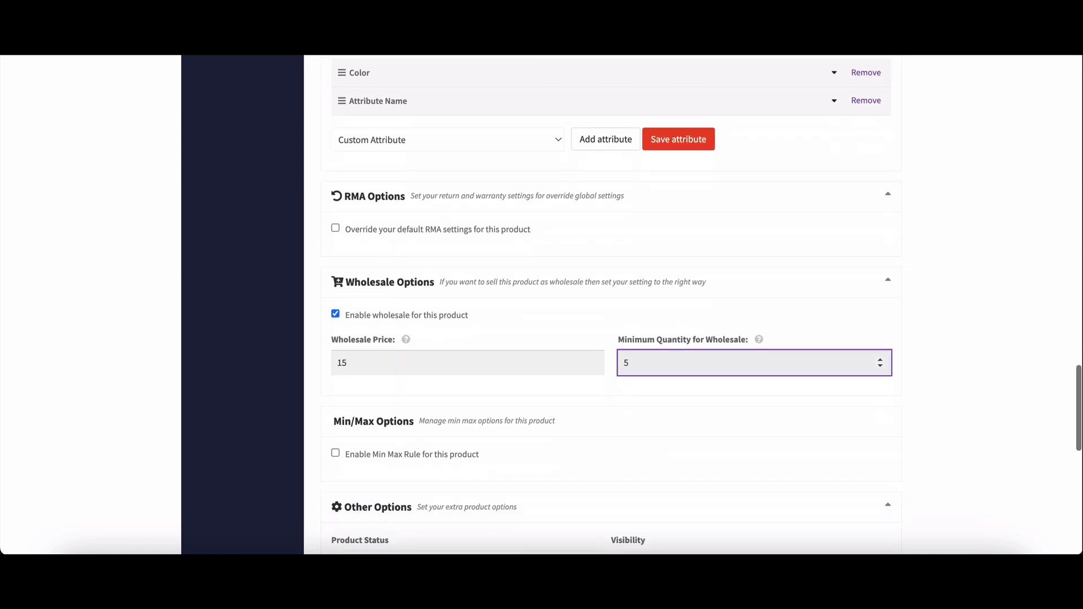
click(863, 361)
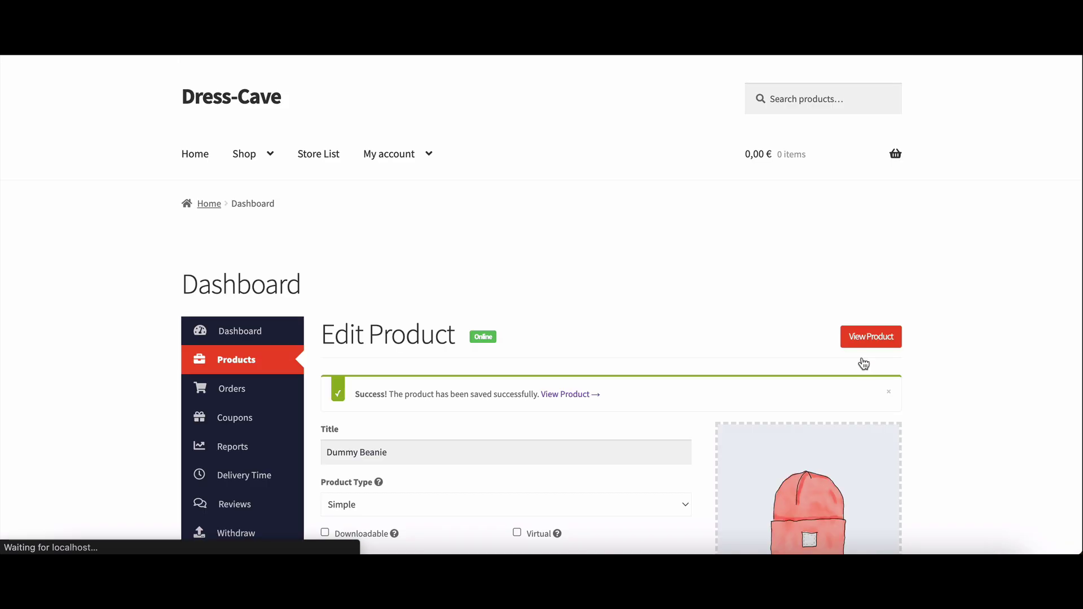
Step: Check Dummy Beanie's page shows wholesale 15,00 € at minimum quantity 5, then return to Products
click(878, 345)
scroll(810, 279, down, 3)
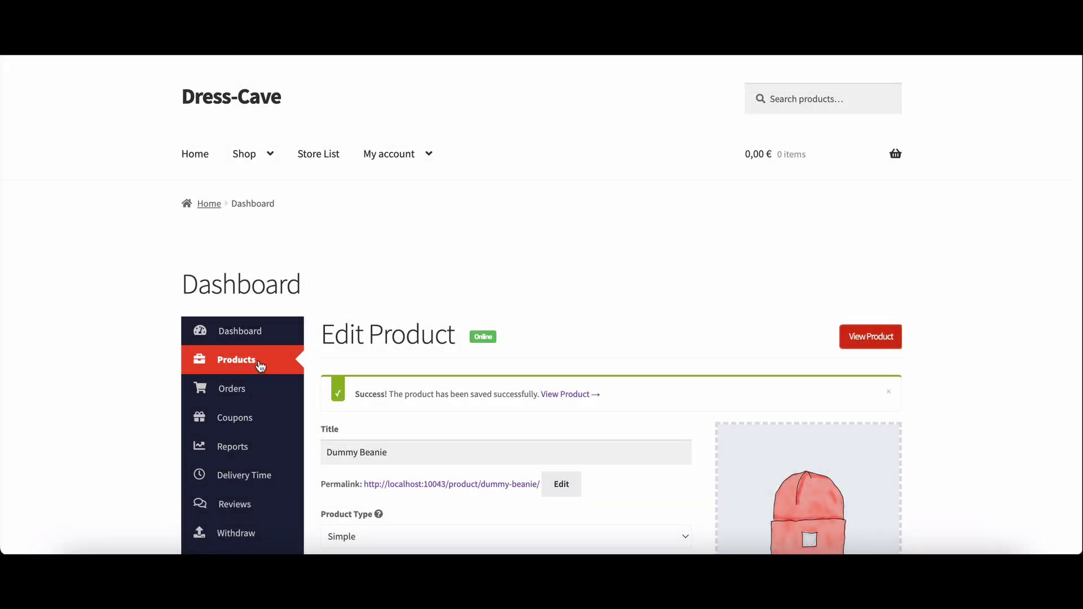
click(258, 364)
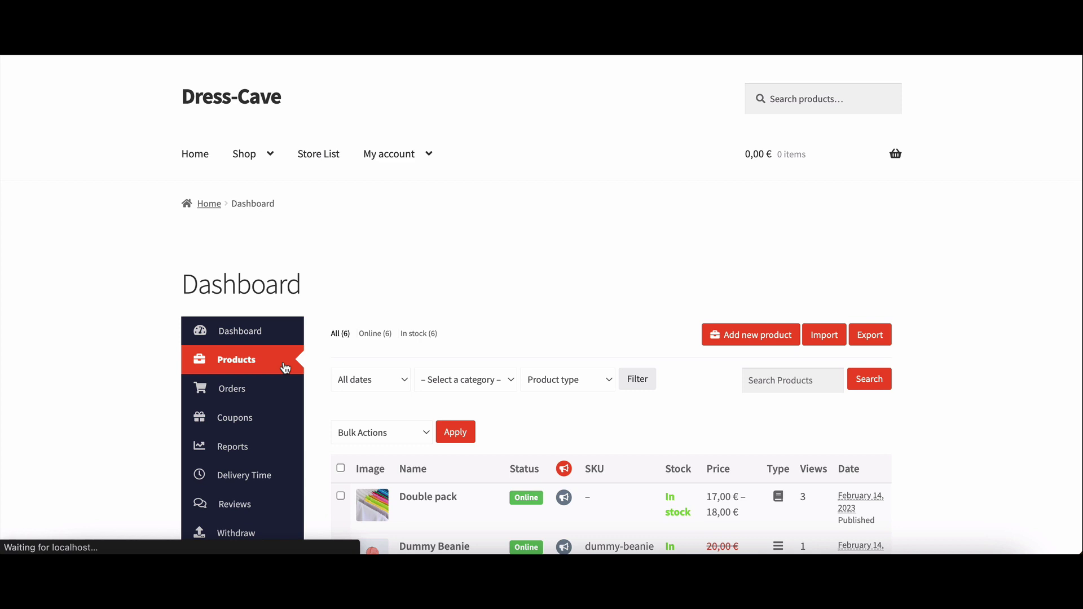
Step: Open the Double pack product for editing and locate its variations
scroll(457, 485, down, 1)
mouse_move(438, 451)
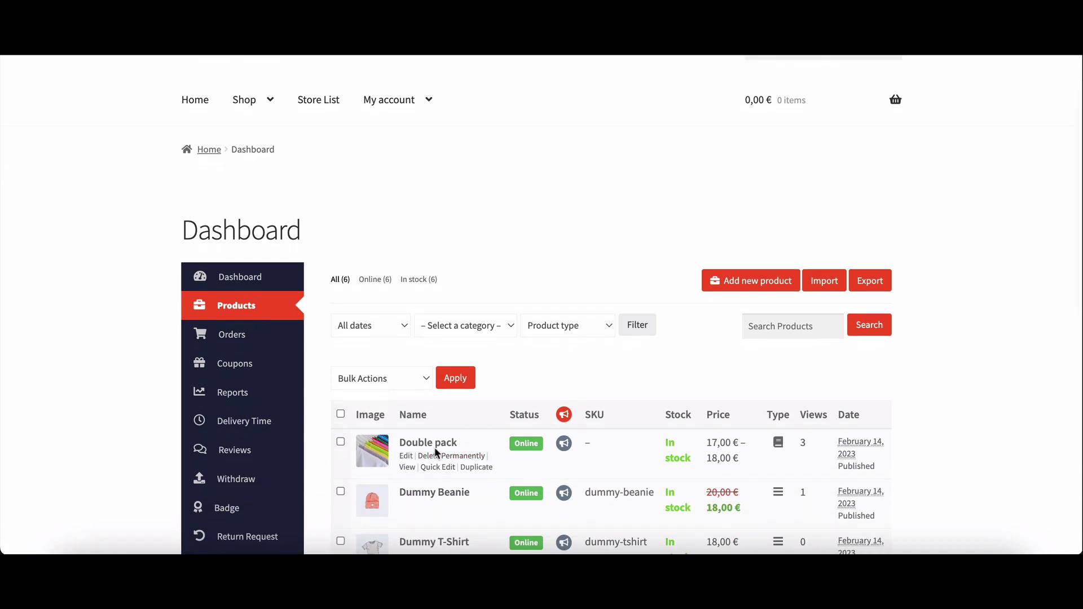
click(405, 458)
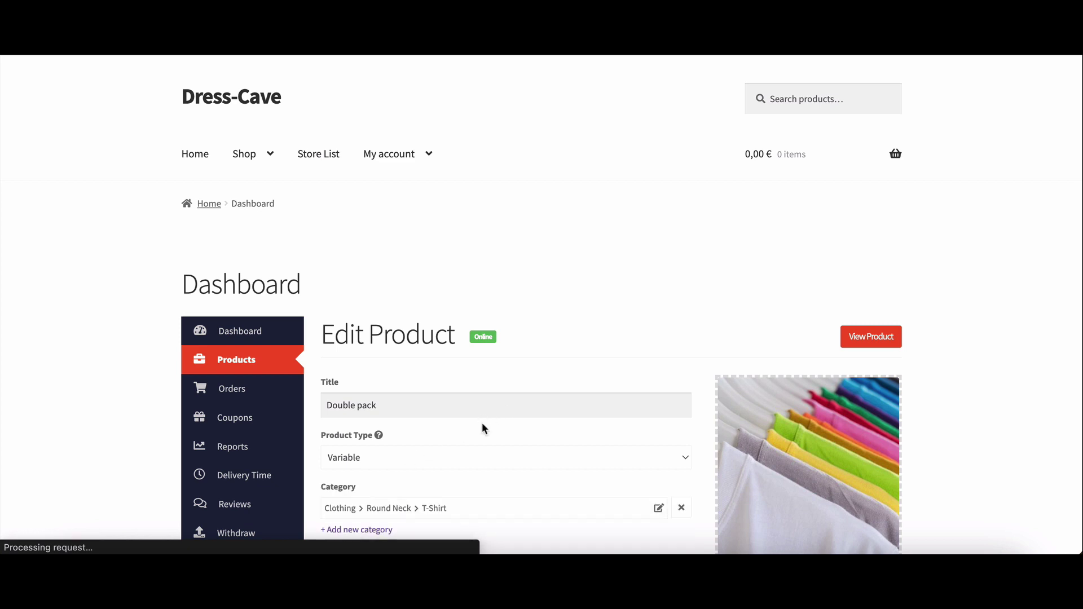
scroll(483, 426, down, 2)
scroll(387, 357, down, 4)
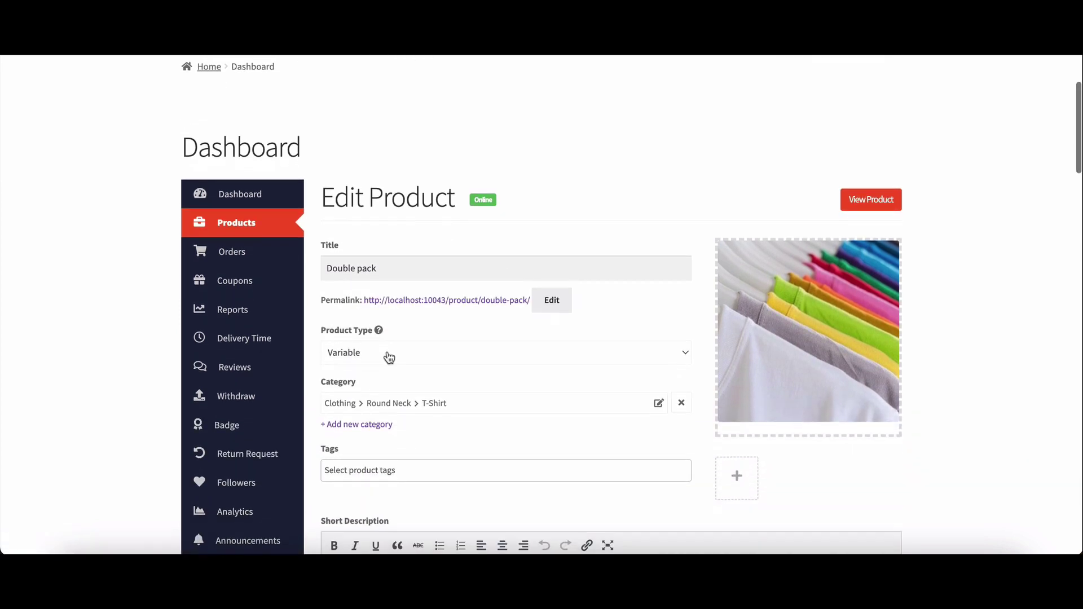
scroll(388, 355, down, 20)
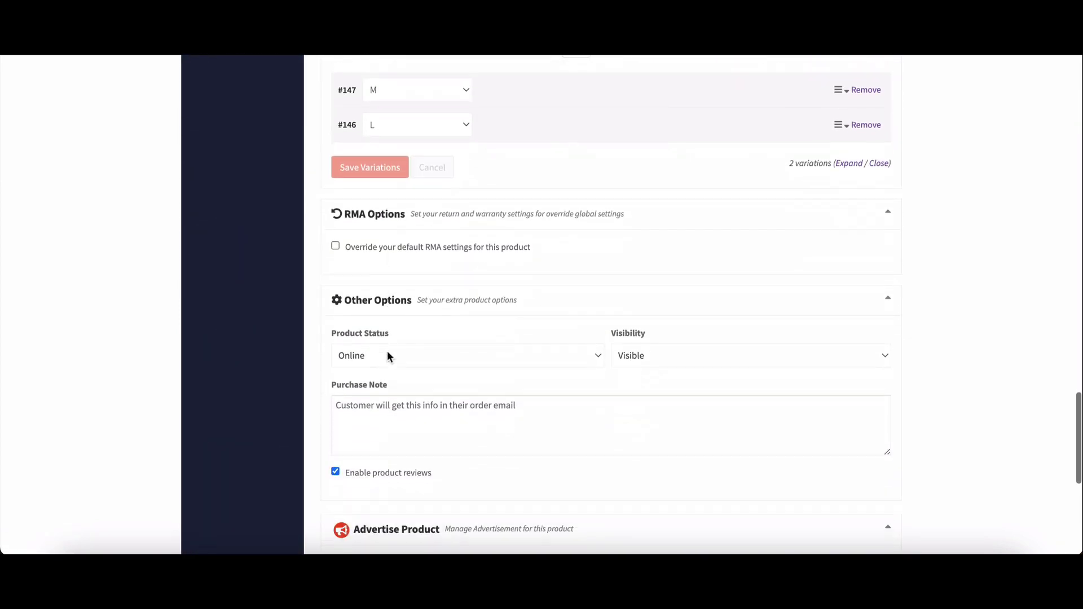
scroll(387, 356, up, 7)
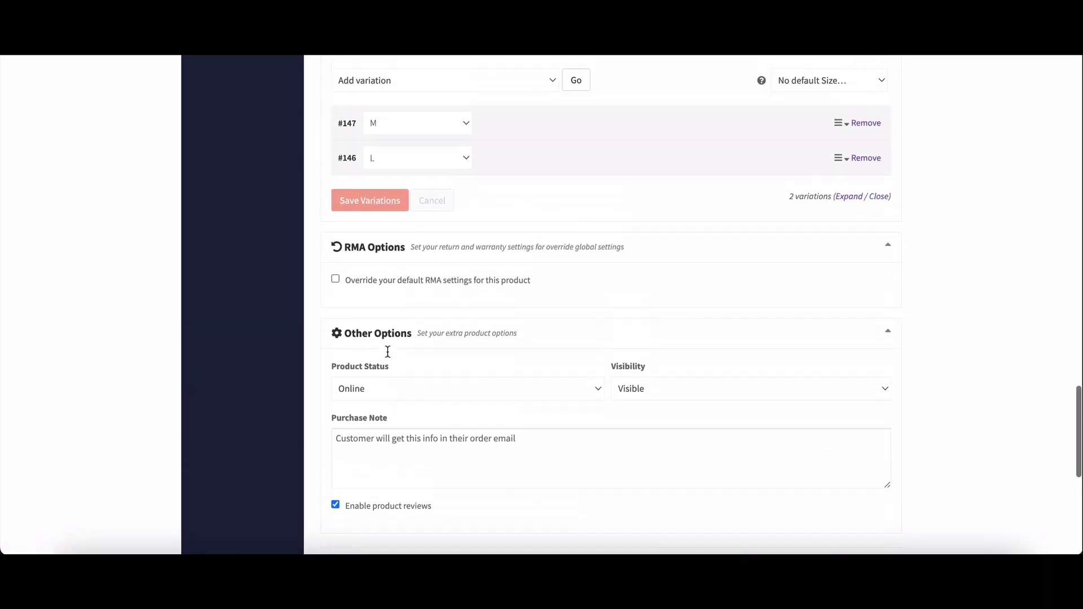
scroll(387, 351, up, 2)
scroll(387, 356, down, 1)
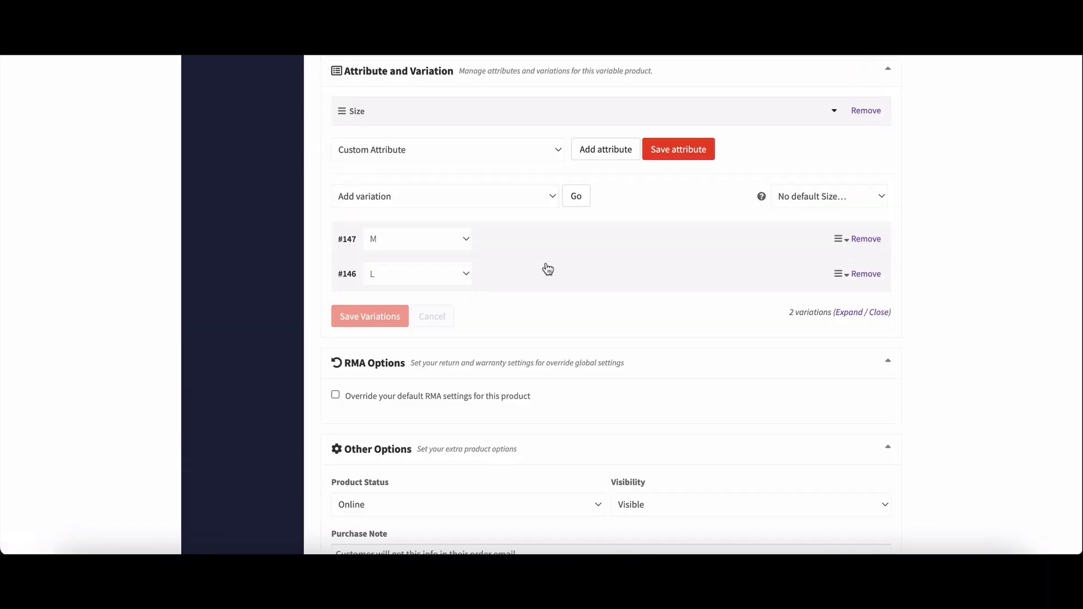
Step: Enable wholesale on the L variation at price 15, quantity 5, and save variations and product
click(543, 284)
scroll(549, 426, down, 8)
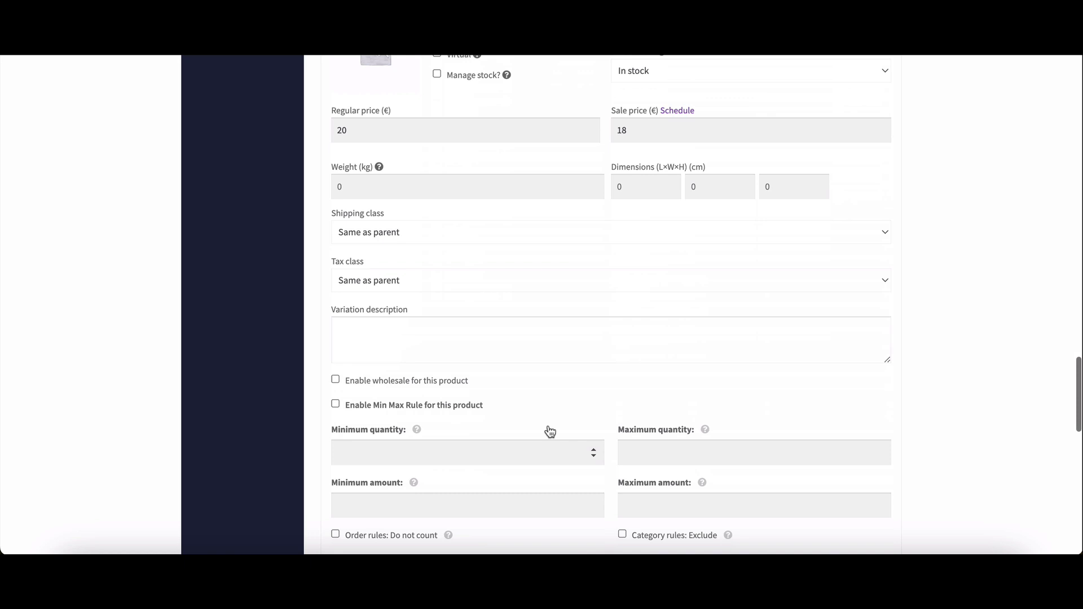
click(336, 246)
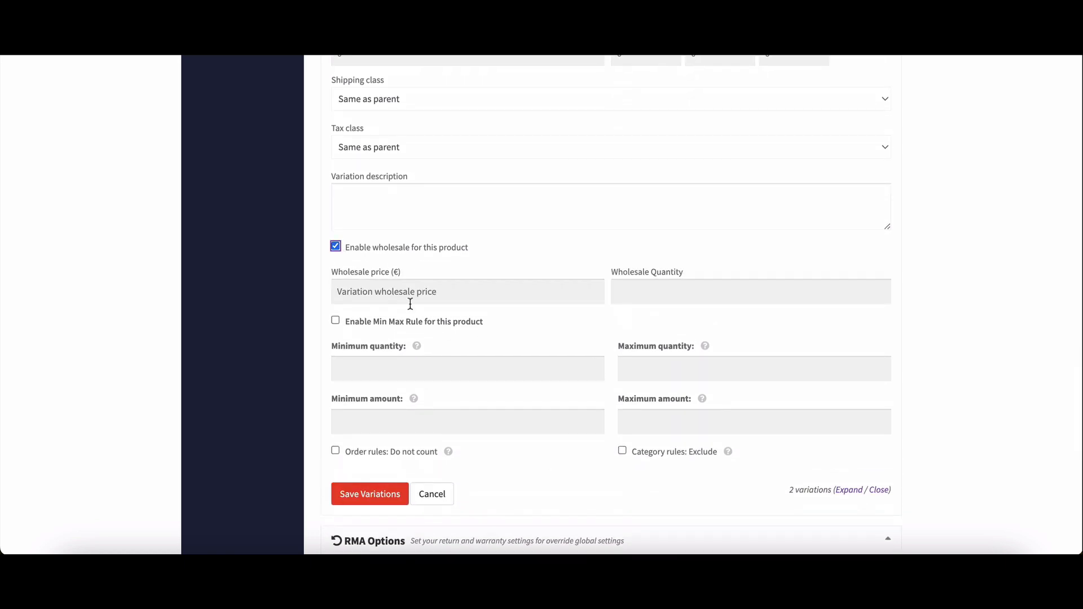
click(408, 302)
scroll(409, 302, up, 1)
text(15)
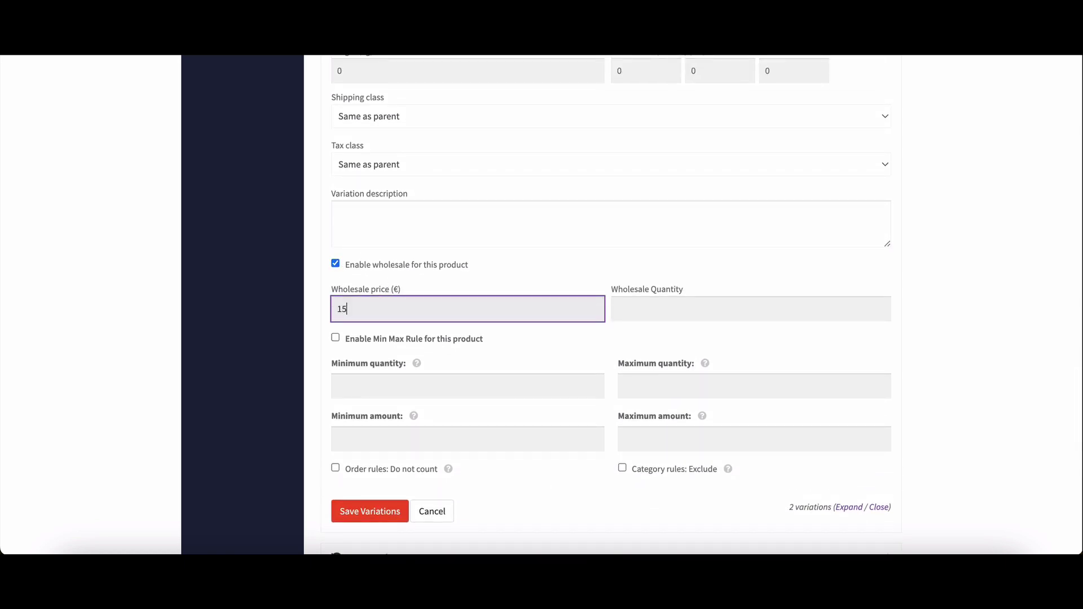
click(639, 314)
scroll(620, 446, down, 2)
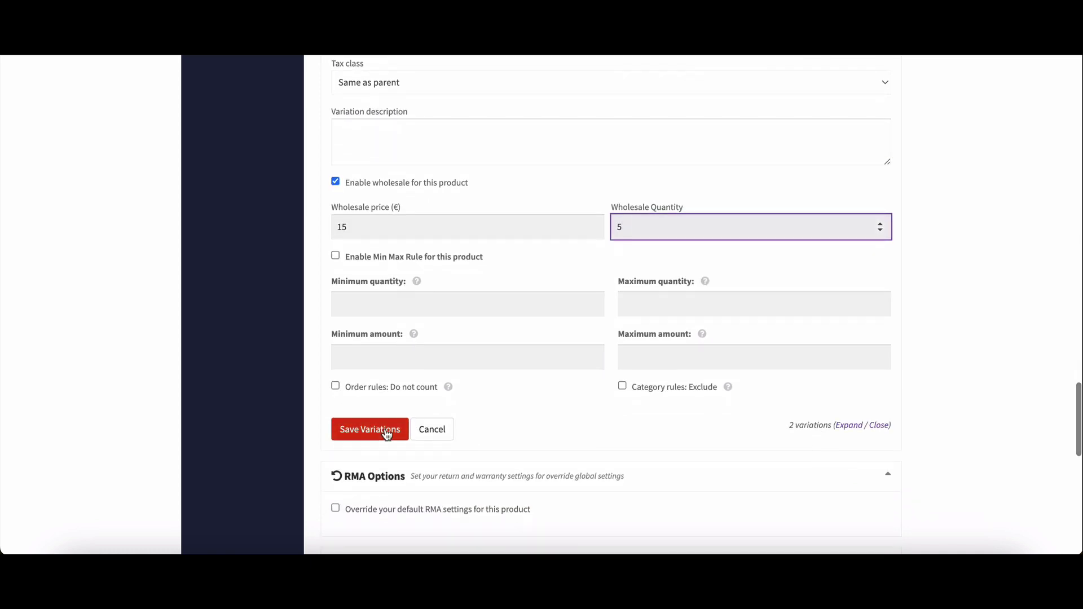
click(373, 430)
scroll(420, 387, down, 15)
click(846, 261)
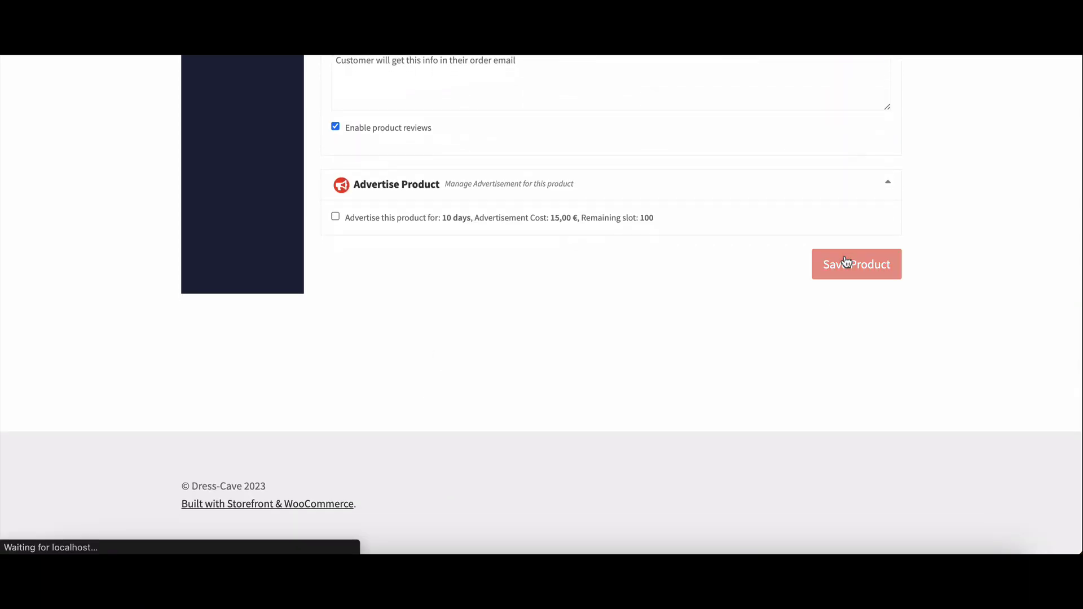
Step: View Double pack on the storefront and check size L's €15 and M's €16 wholesale prices
click(870, 336)
scroll(535, 368, down, 2)
click(516, 367)
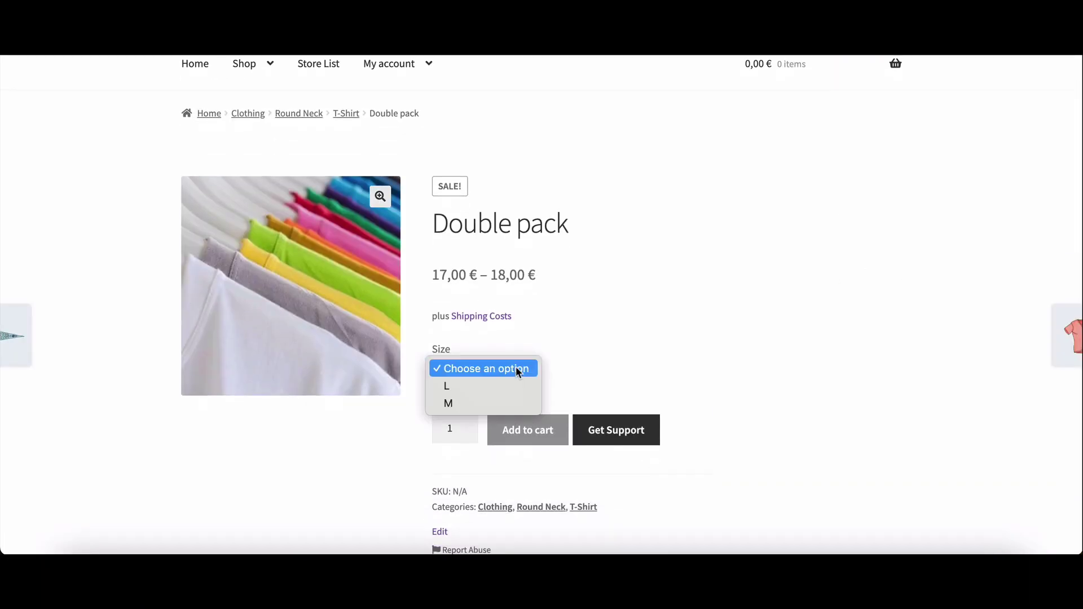
click(475, 382)
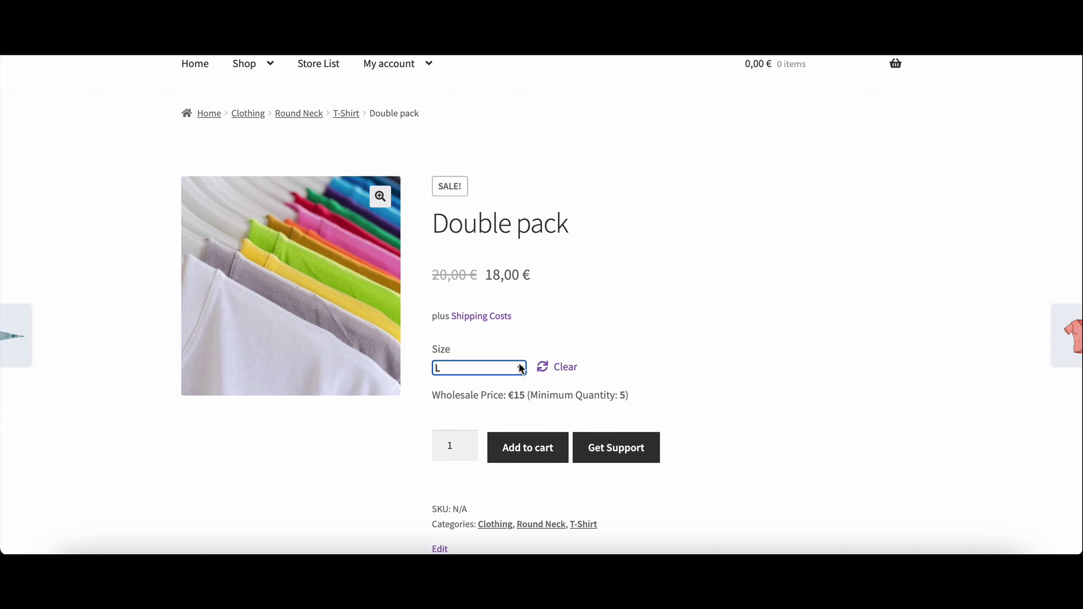
scroll(460, 447, up, 3)
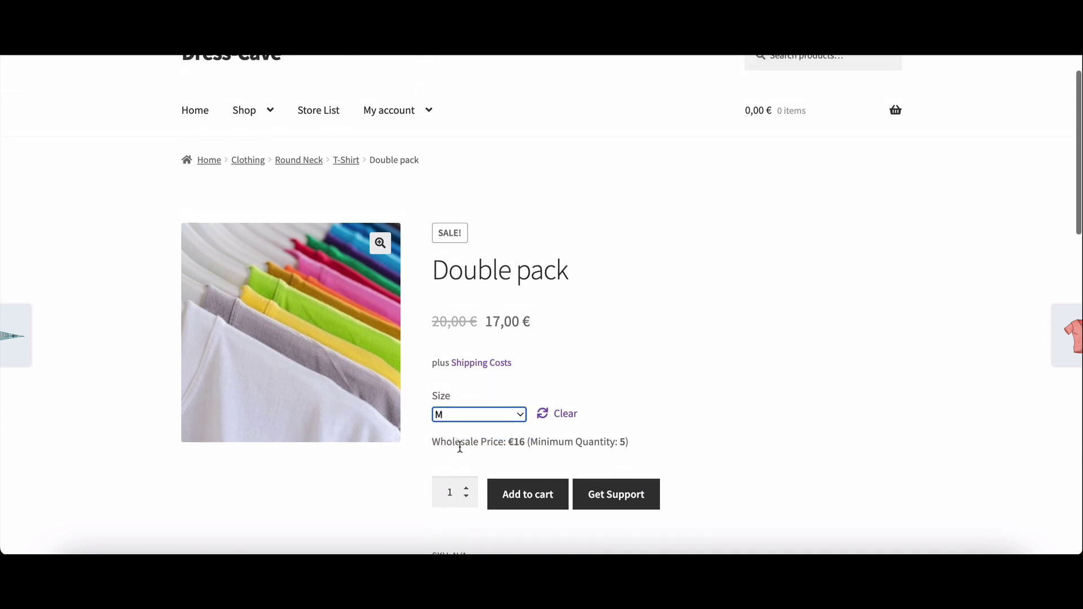
scroll(460, 447, down, 2)
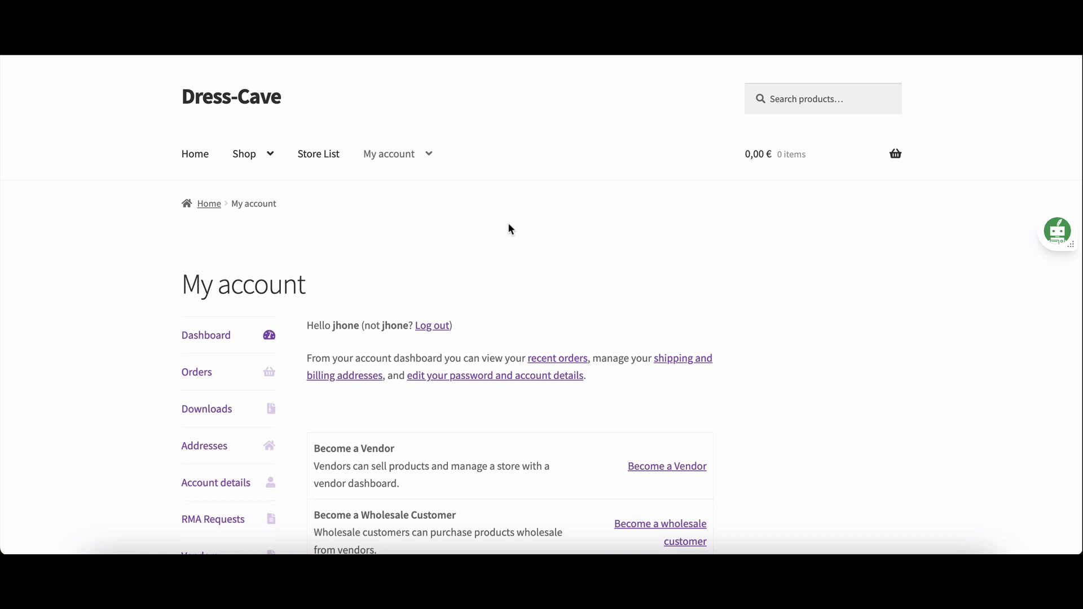
Step: Apply to become a wholesale customer from My account, then return to the shop
scroll(625, 171, down, 2)
scroll(545, 246, down, 1)
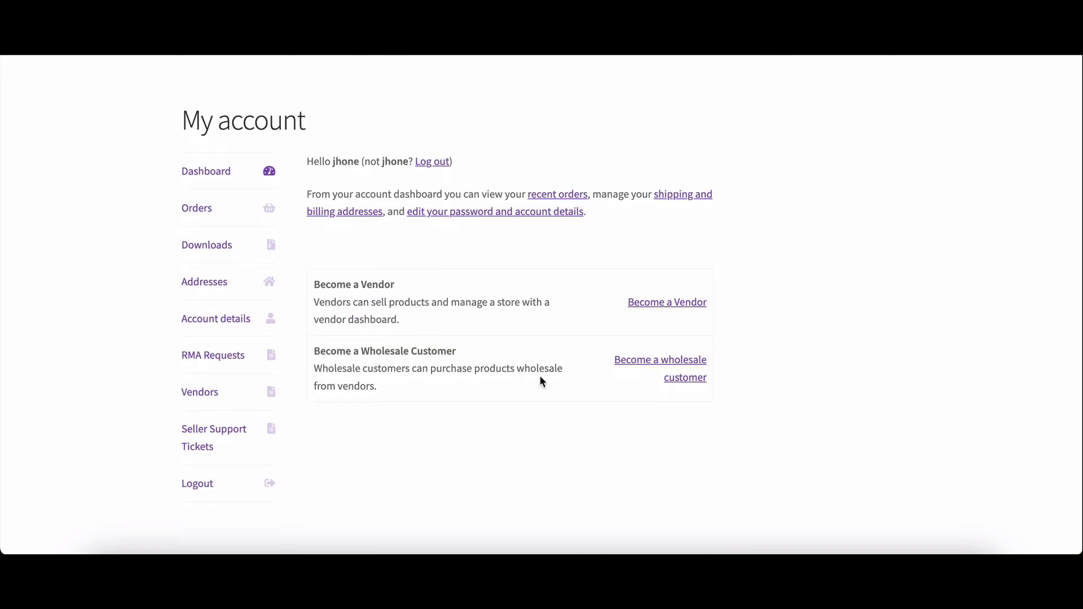
click(685, 368)
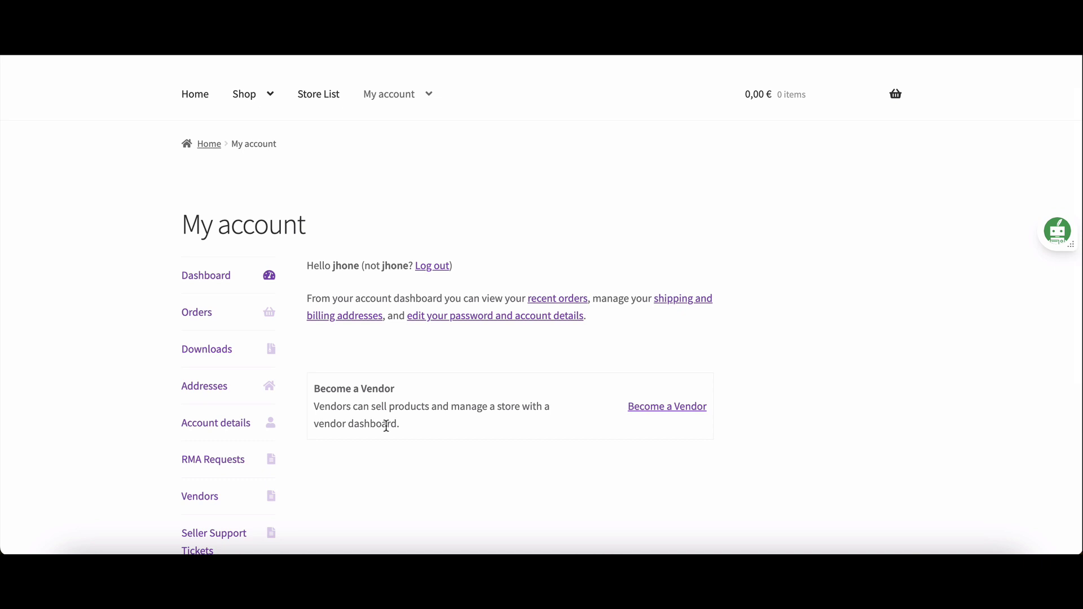
click(201, 95)
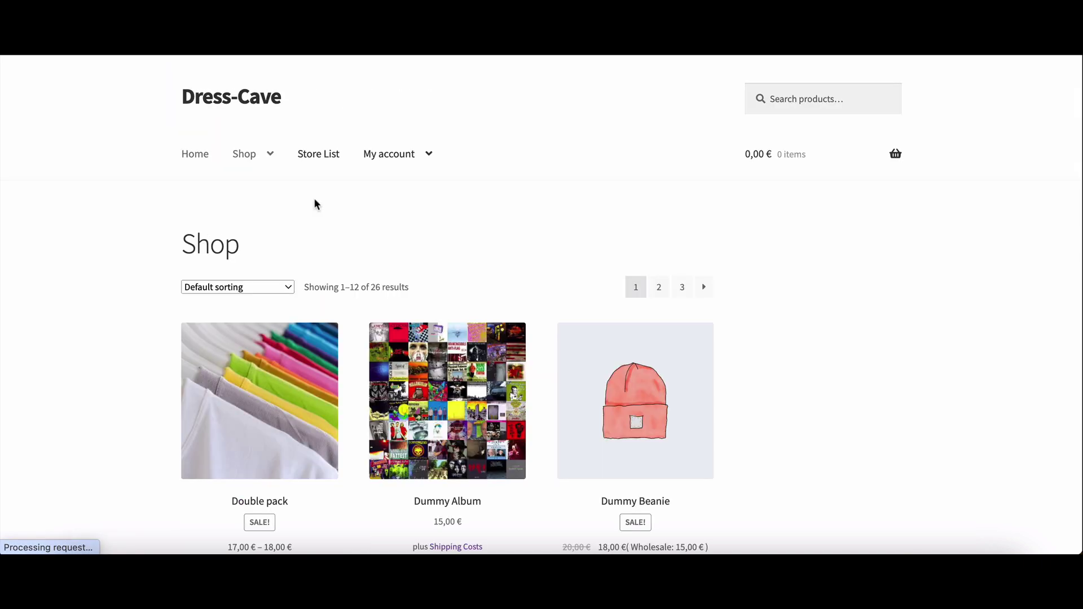
Step: Open the Double pack product page from the Shop listing
scroll(454, 387, down, 3)
scroll(454, 387, down, 5)
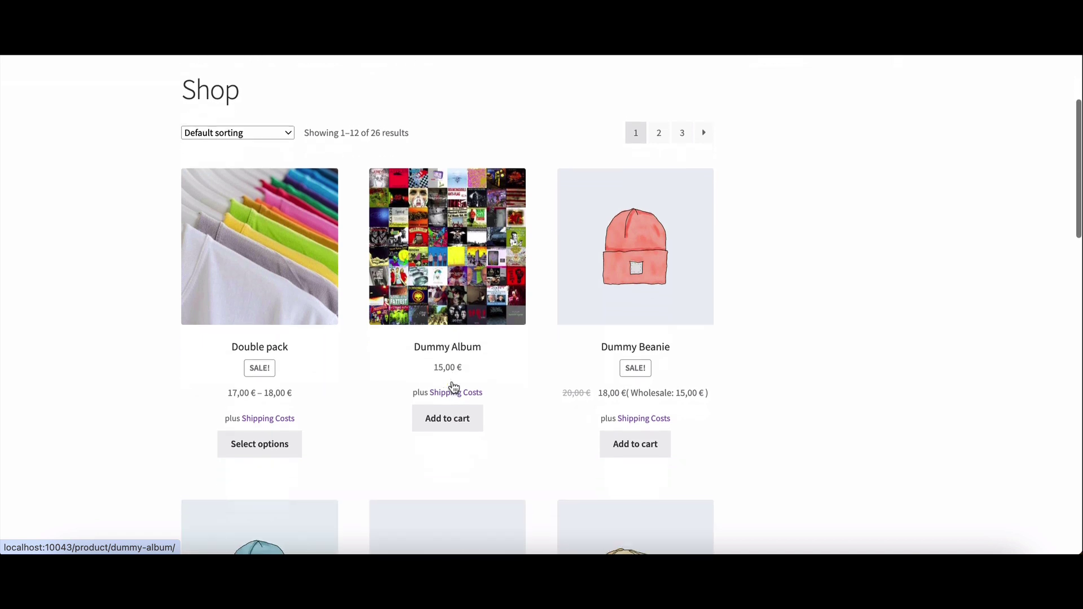
click(631, 247)
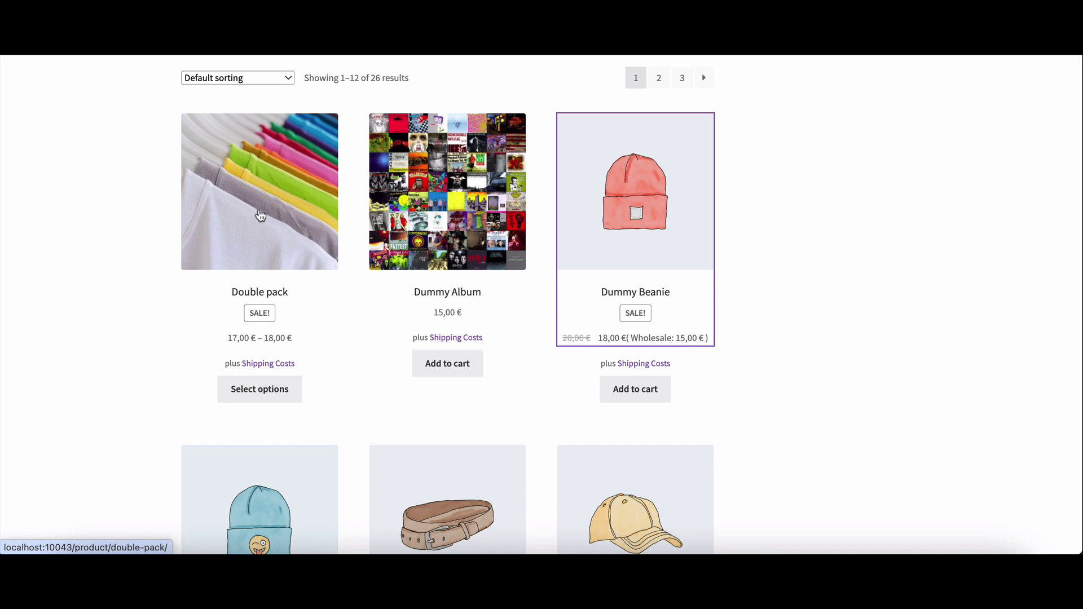
click(259, 217)
click(260, 395)
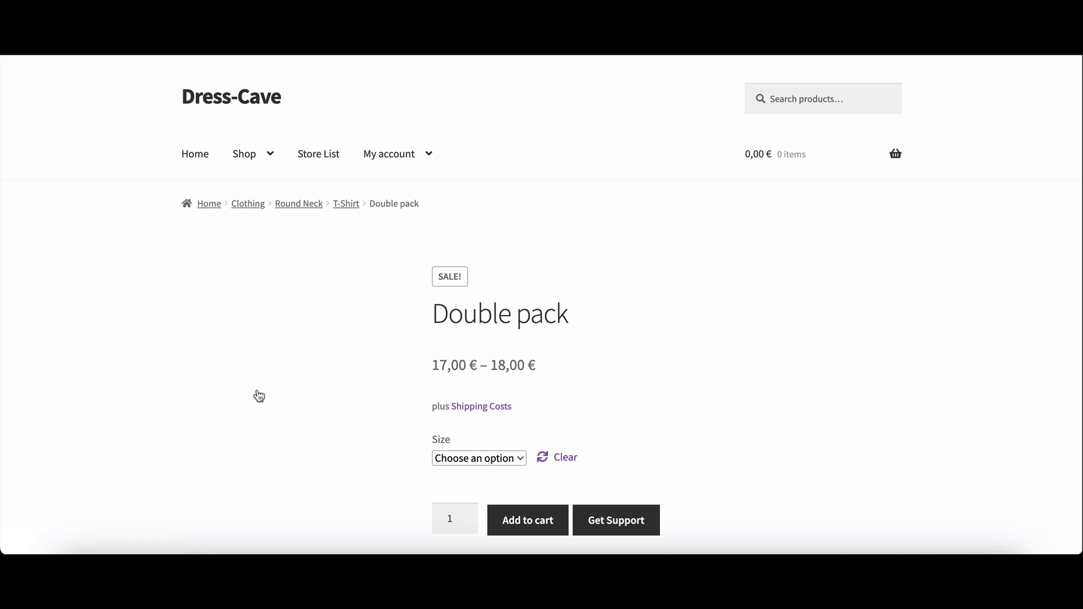
Step: Select size L to reveal its €15 wholesale price at minimum quantity 5
scroll(551, 460, down, 2)
scroll(551, 463, down, 1)
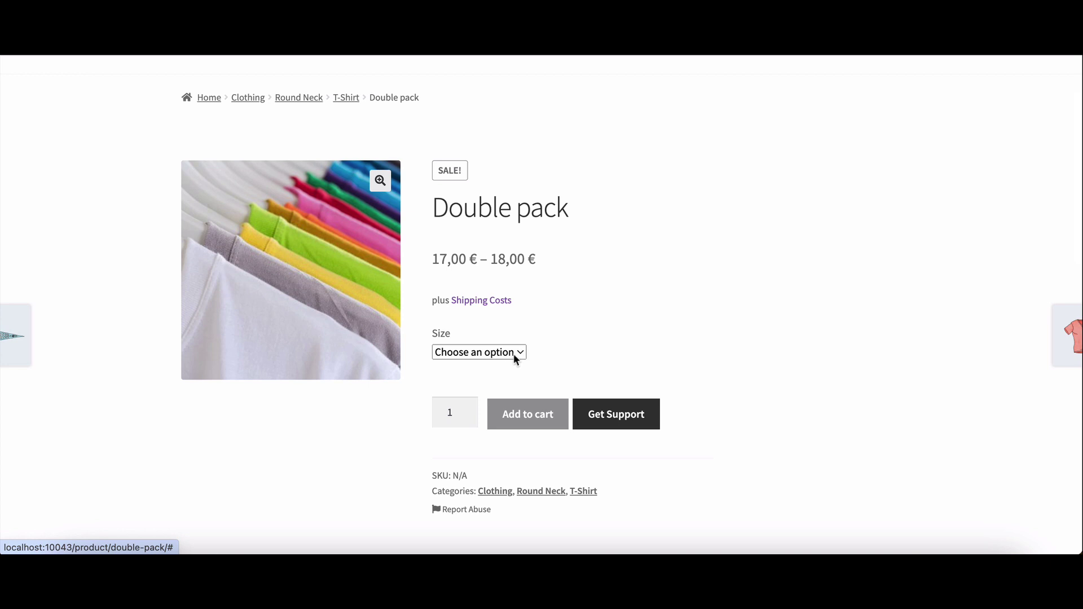
click(519, 351)
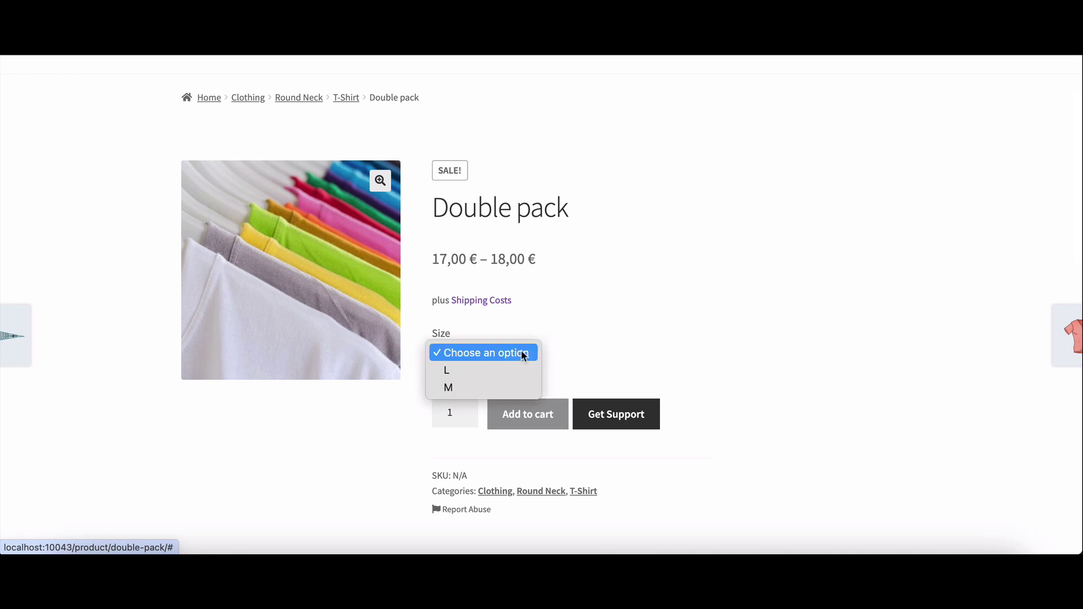
click(461, 369)
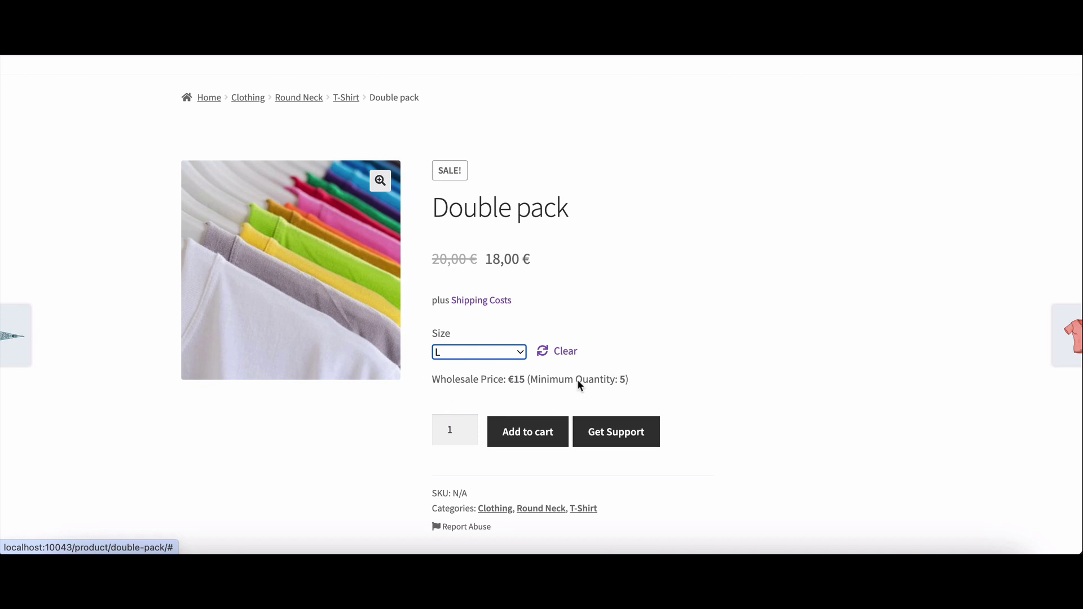
scroll(448, 350, up, 2)
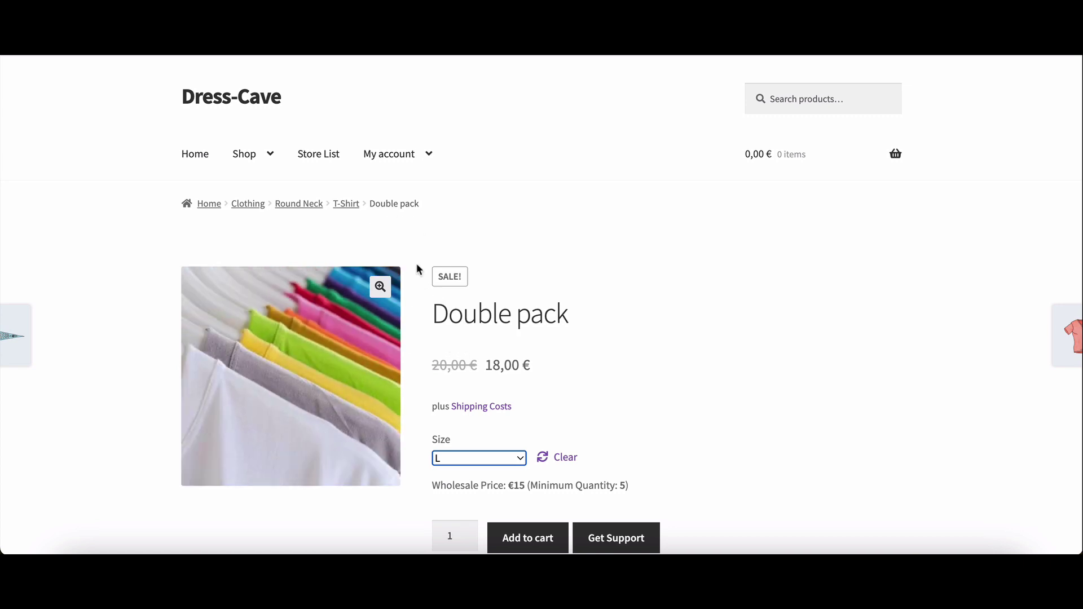
mouse_move(241, 162)
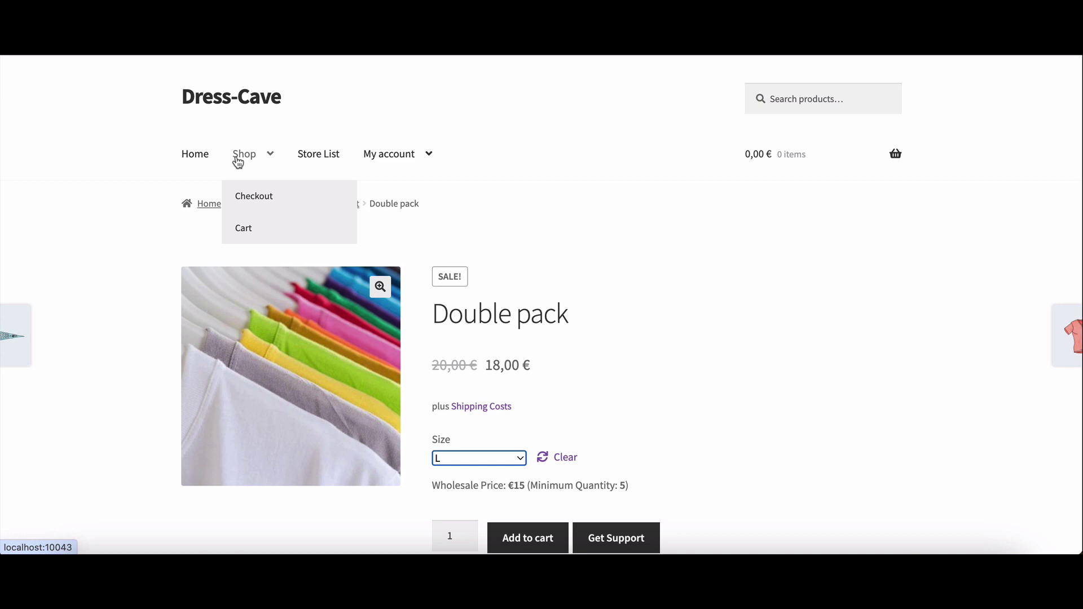
click(238, 163)
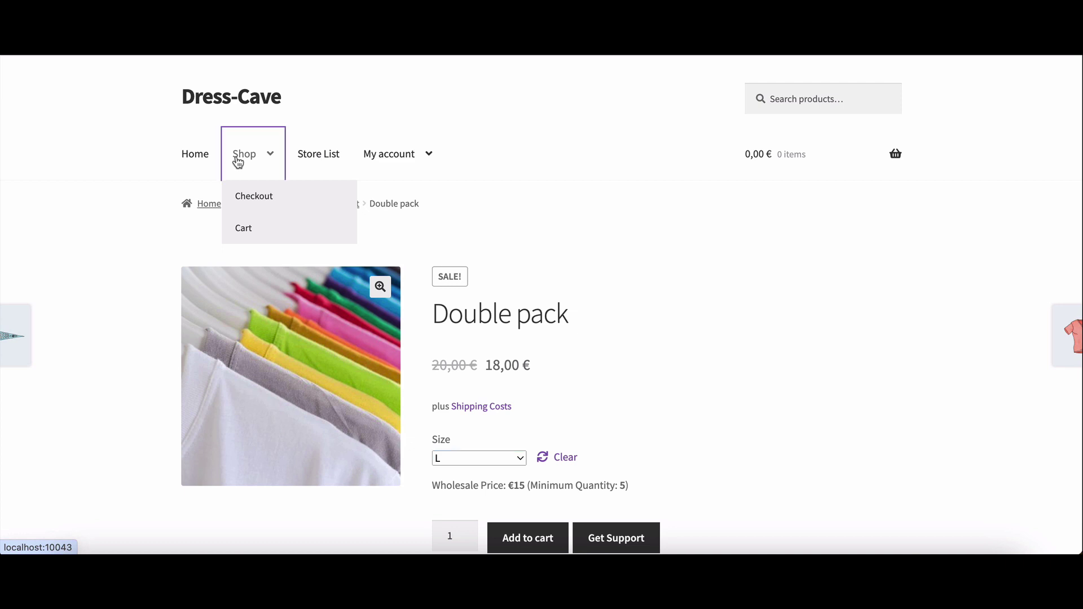